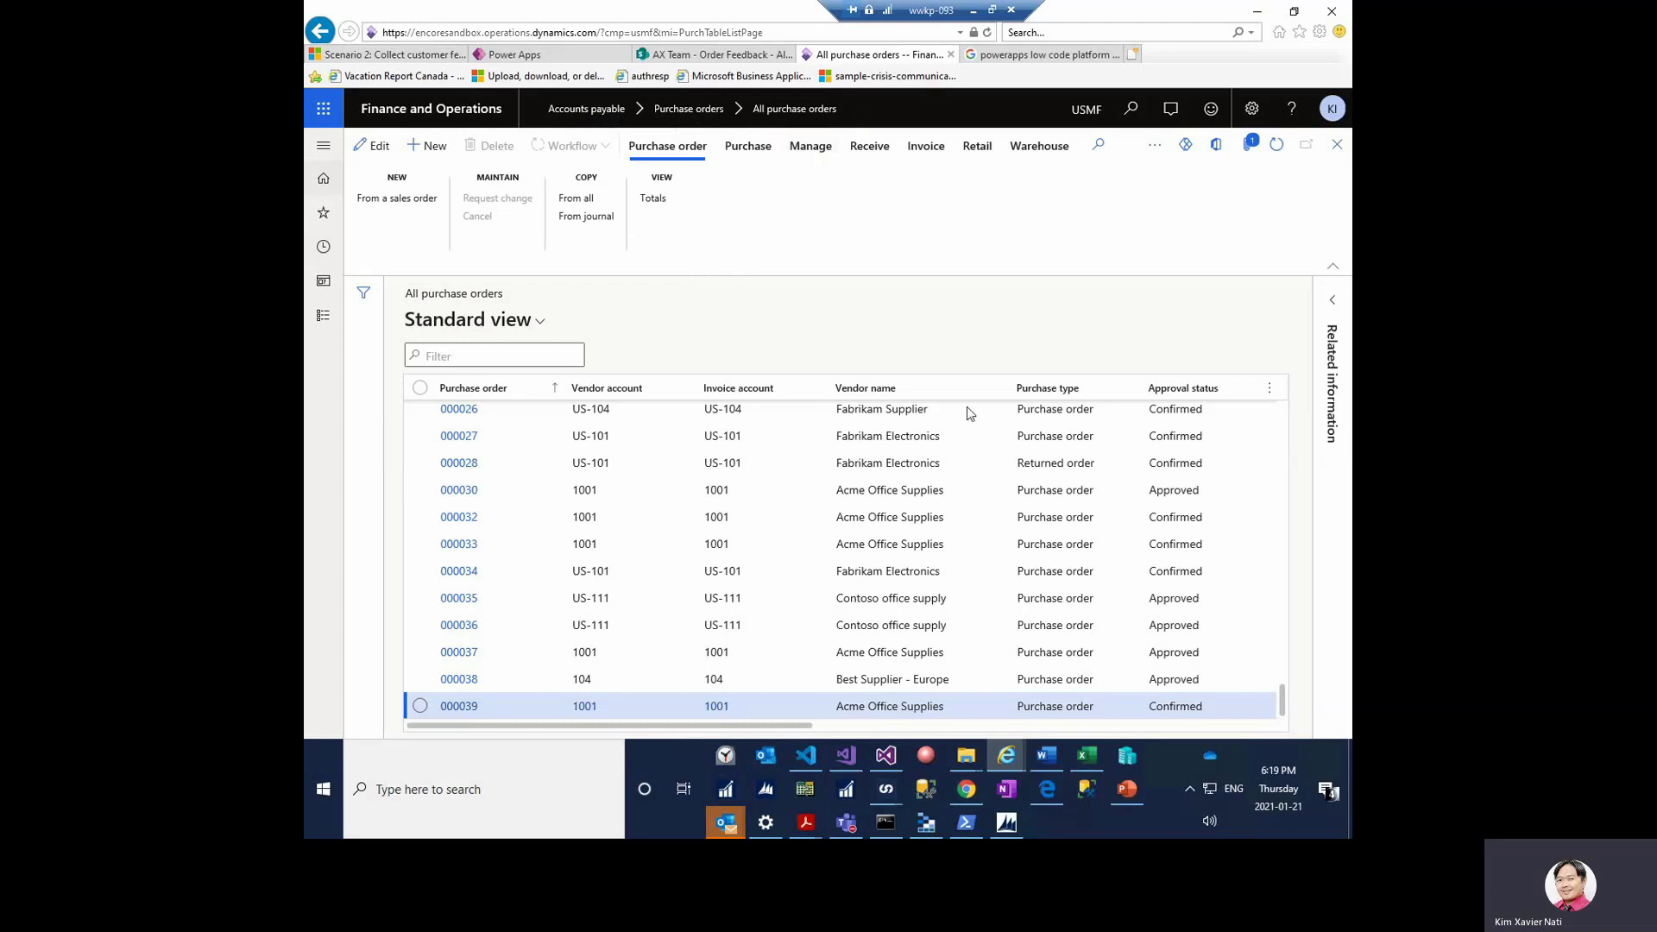
- Open the Power Apps dropdown in the action pane of the All purchase orders list
left_click(1188, 152)
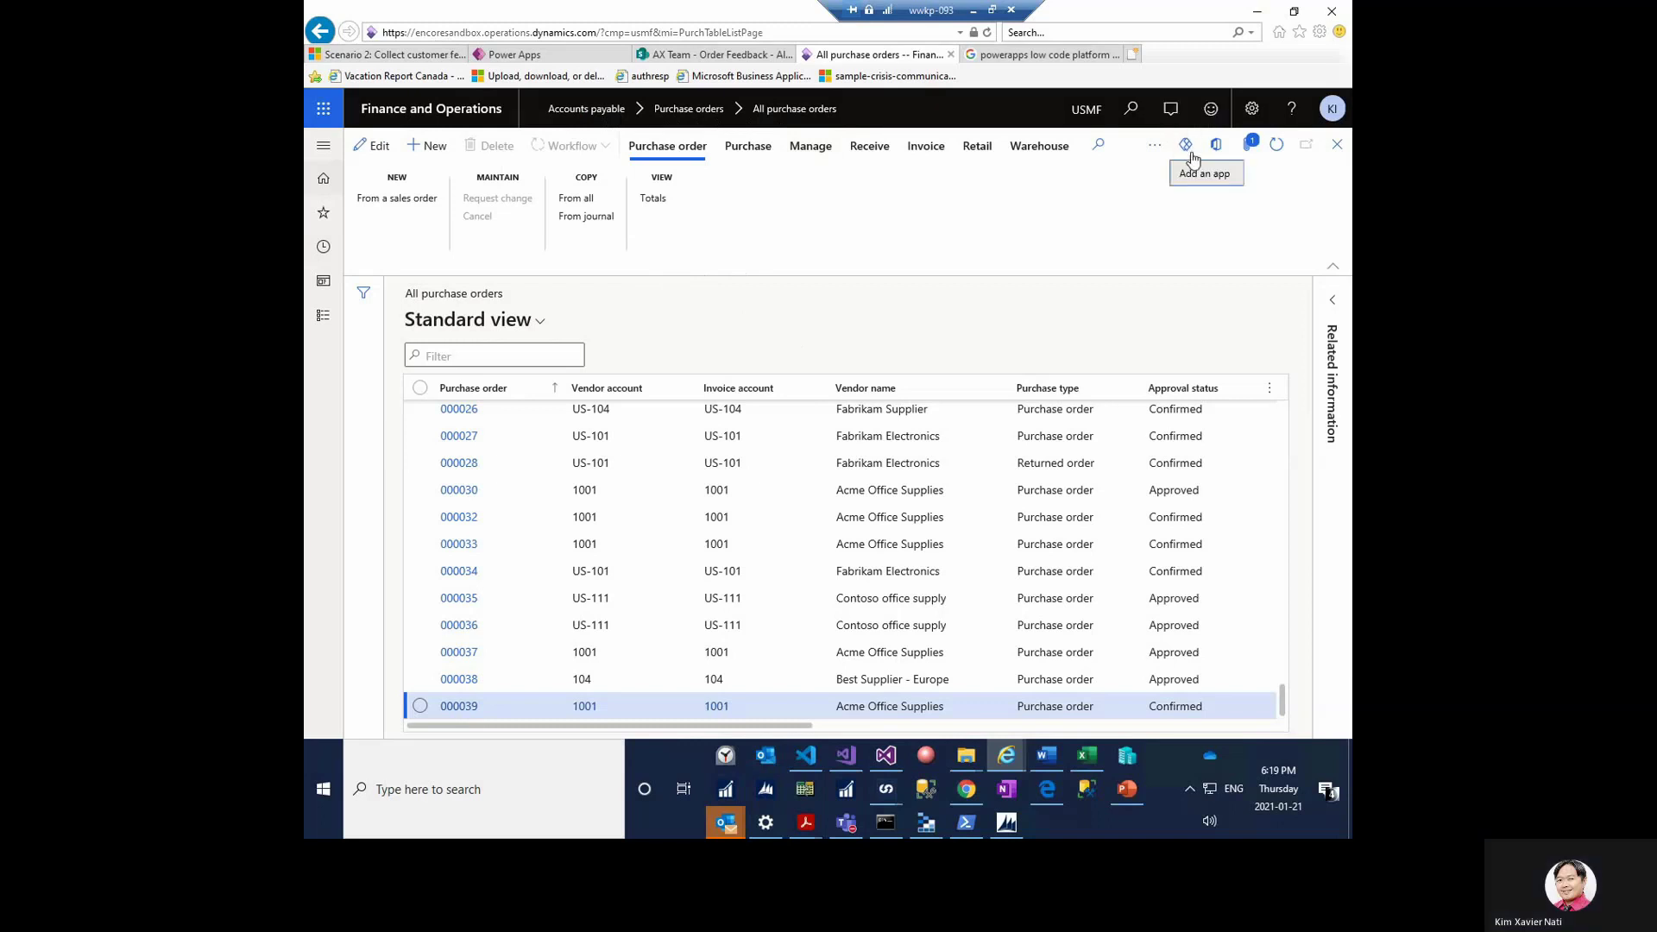
- Insert 'Add Vendor Feedback' with its pasted App ID, Purchase order PurchId context, and Thin size
left_click(1207, 175)
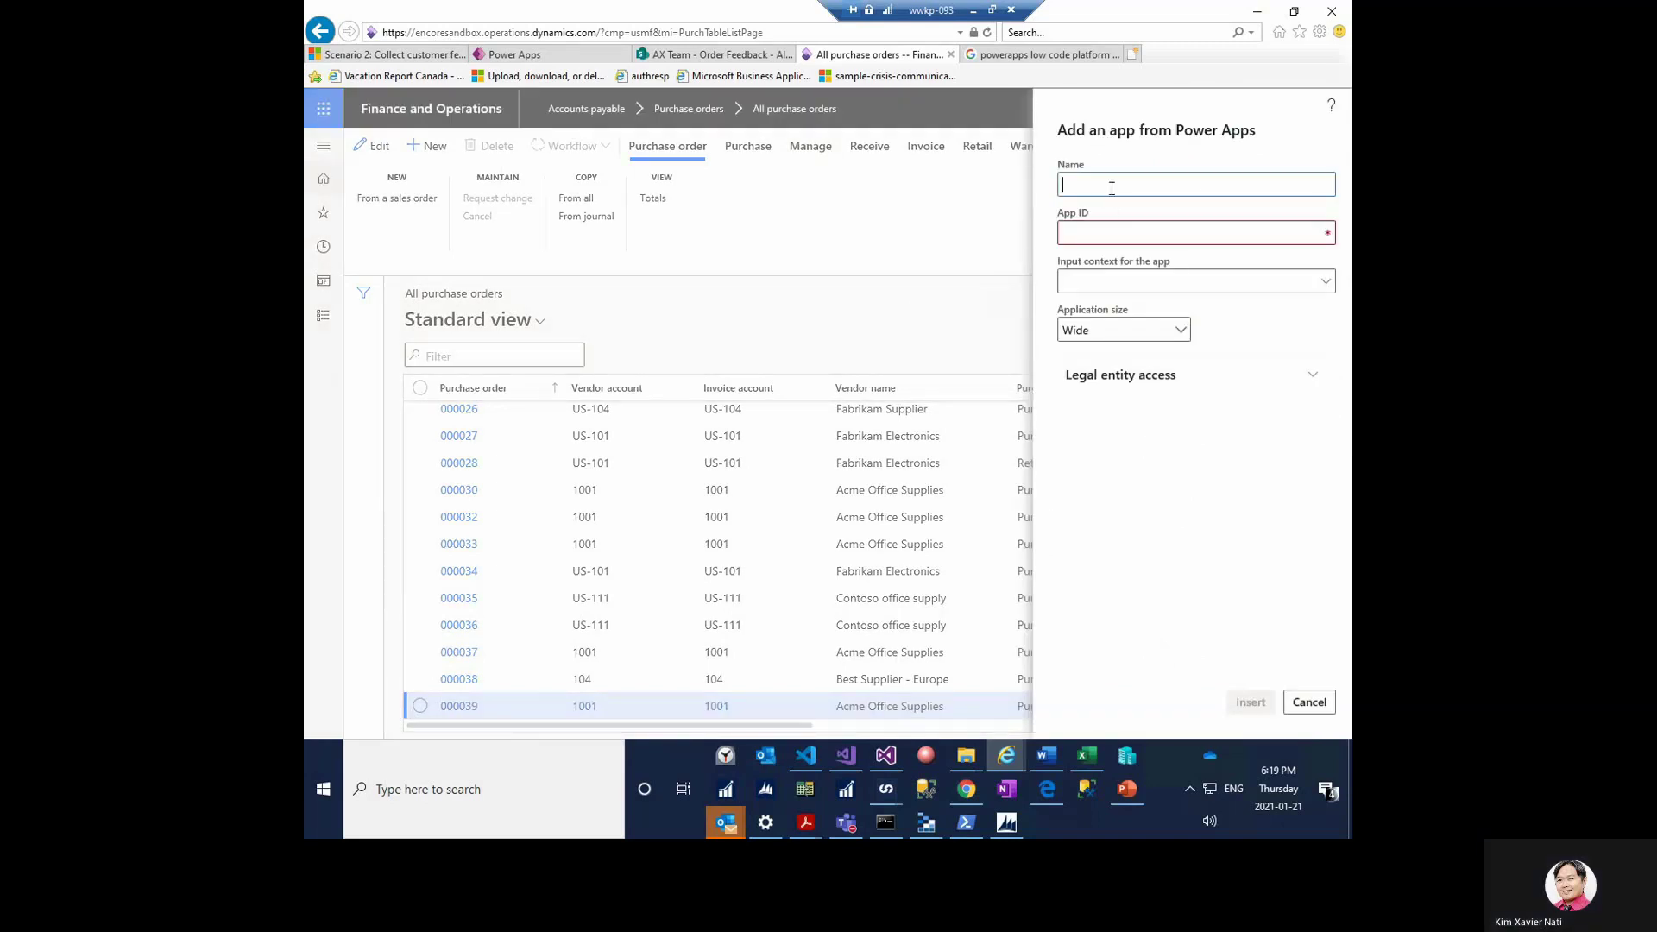
type("Add ")
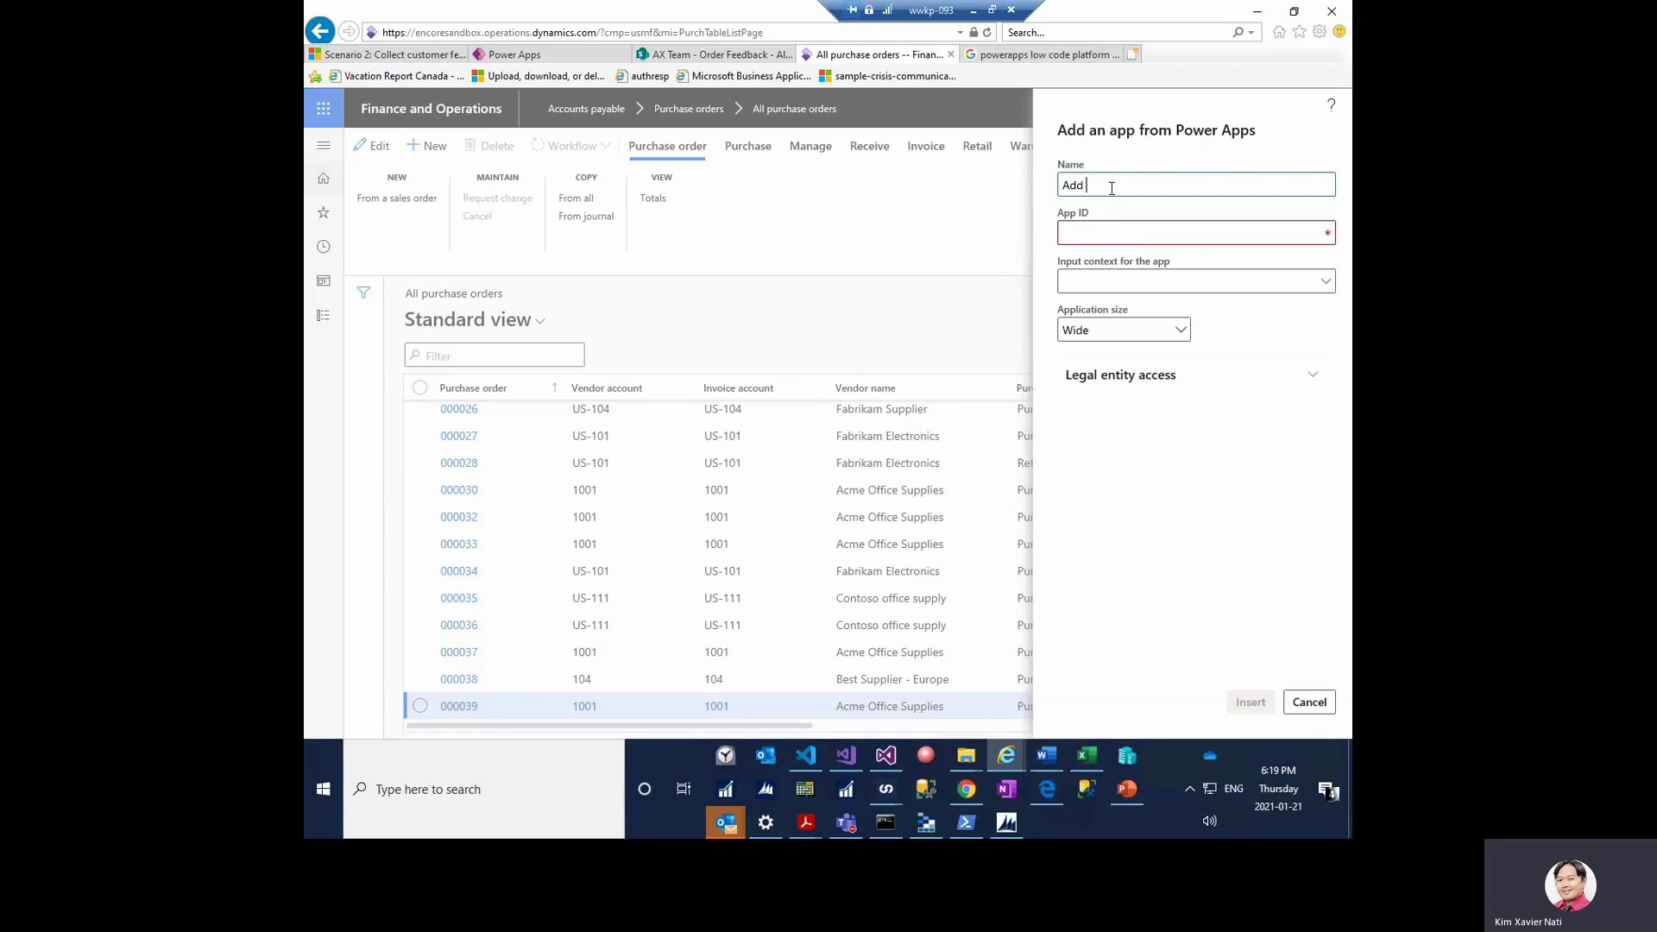
type("Vendor Feedback")
left_click(1113, 235)
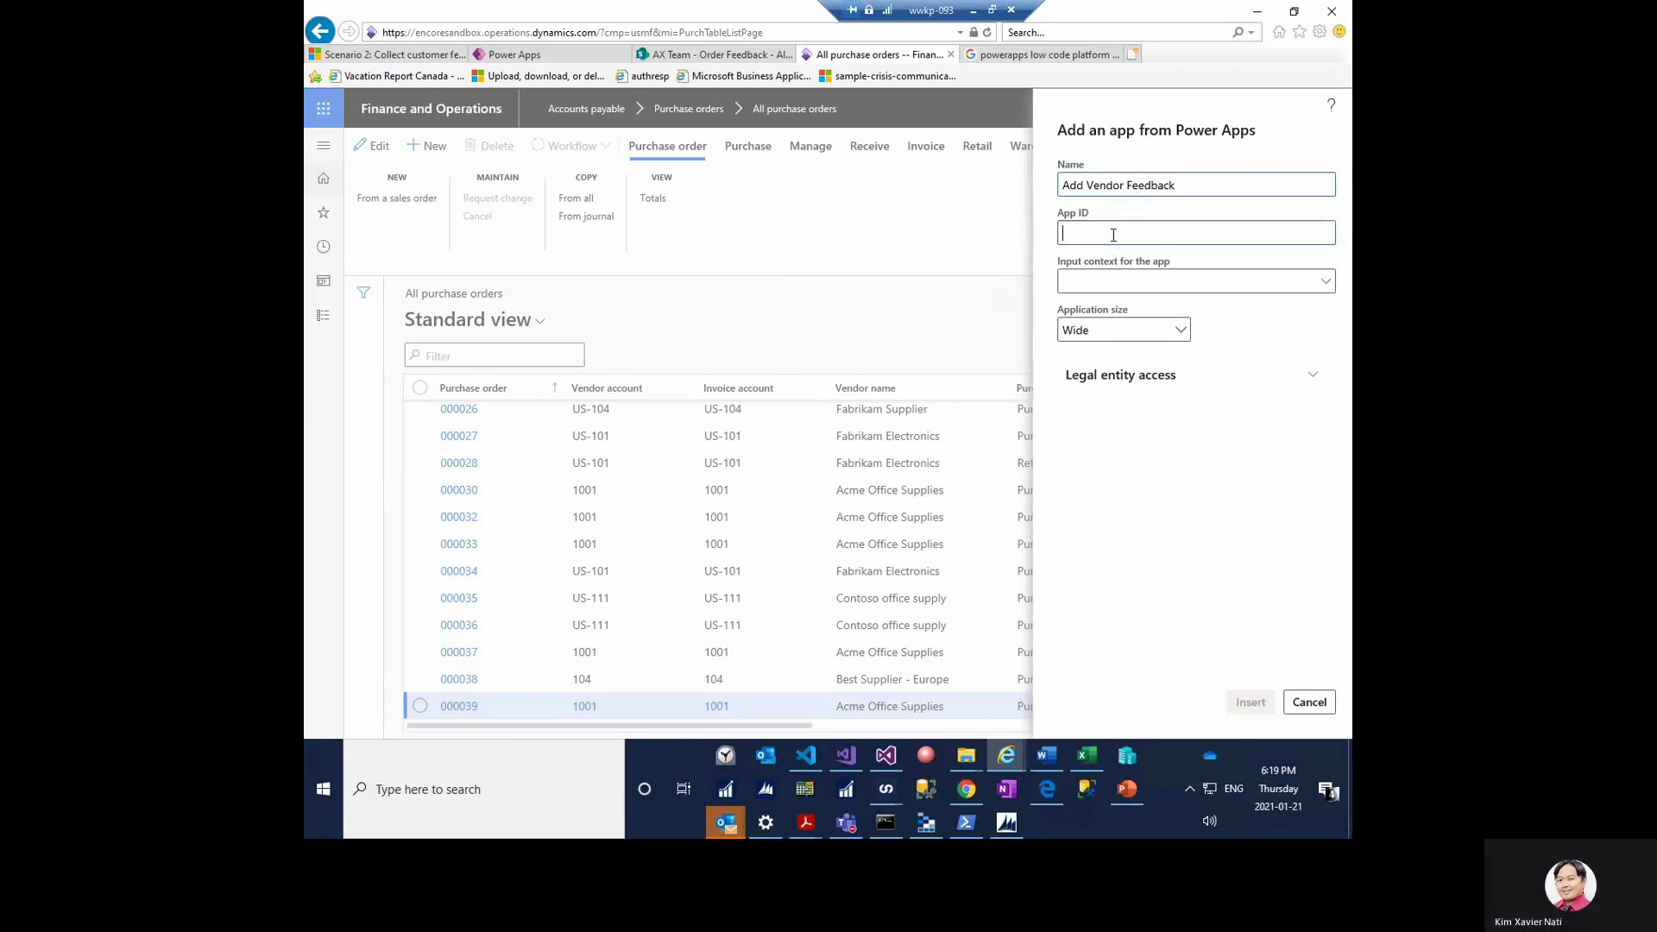
type("a099a6f2-5b27-4f26-8db7-ff2e9593e0d7")
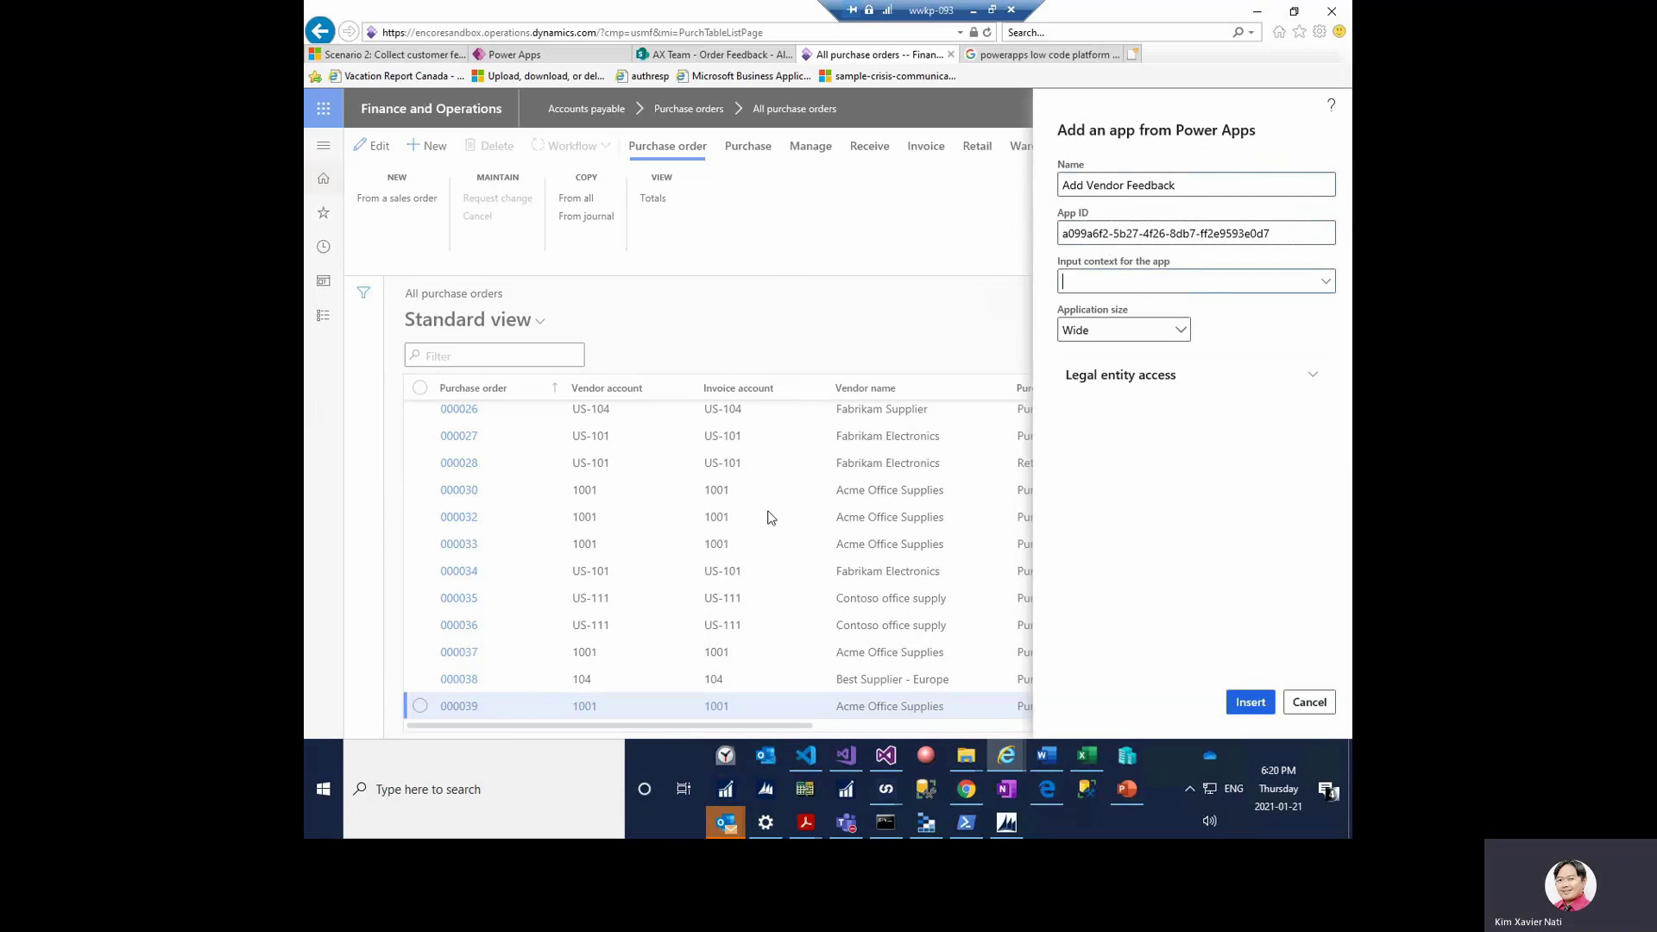
type("purchase prde")
key("ctrl+shift+Left")
type("order")
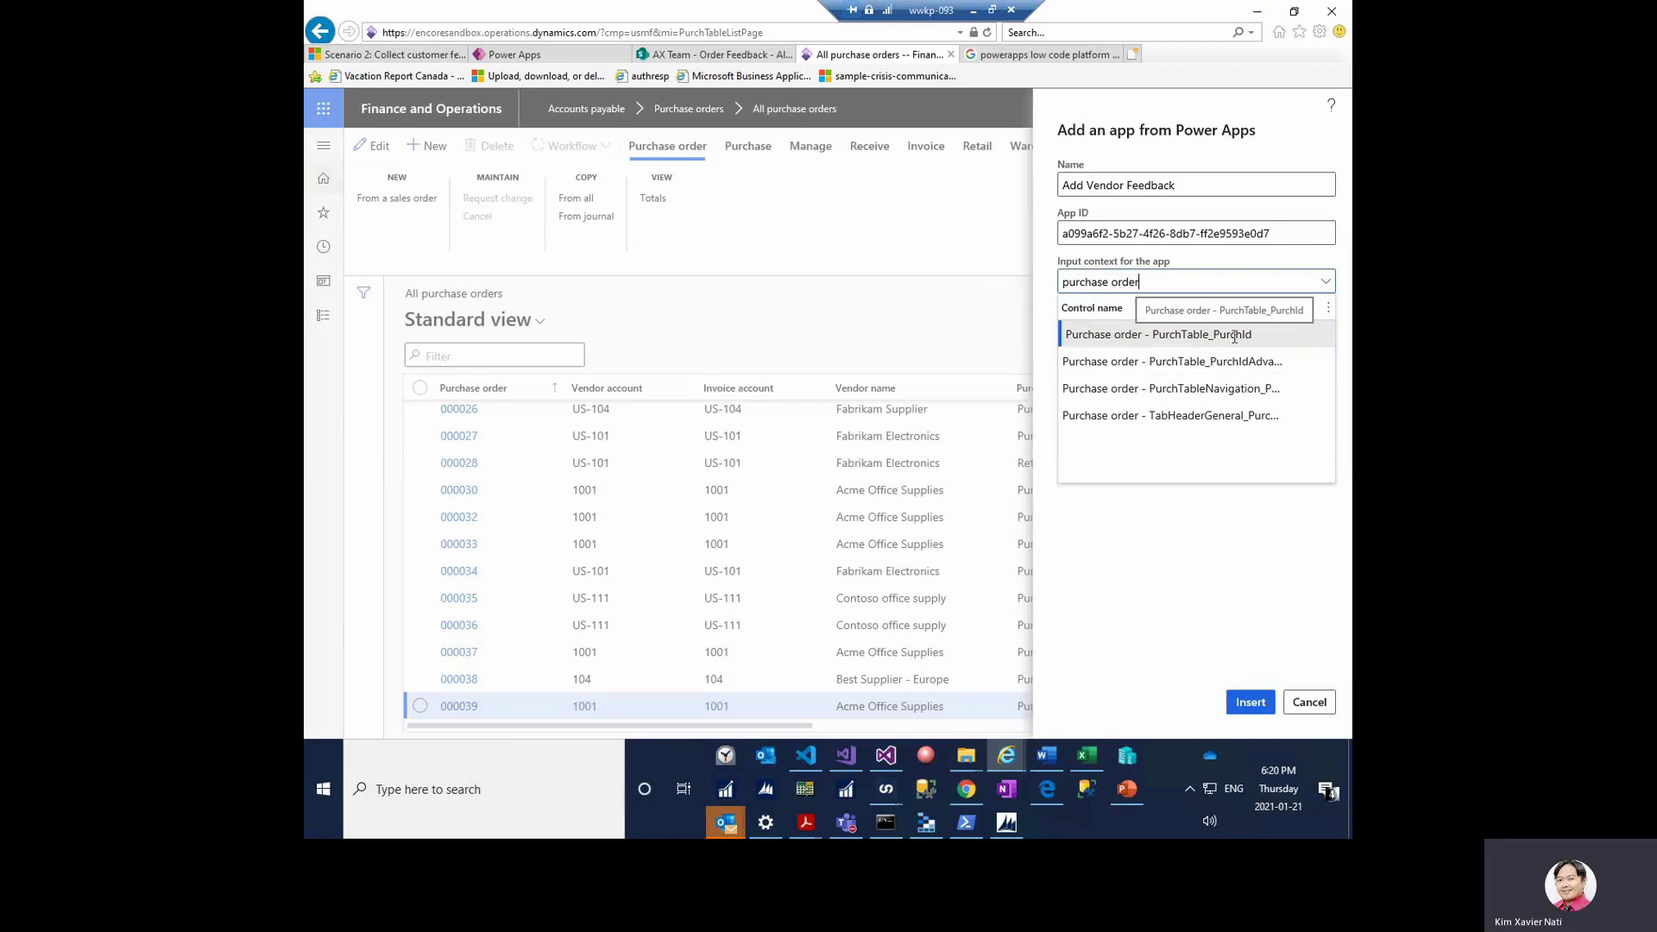
key("Return")
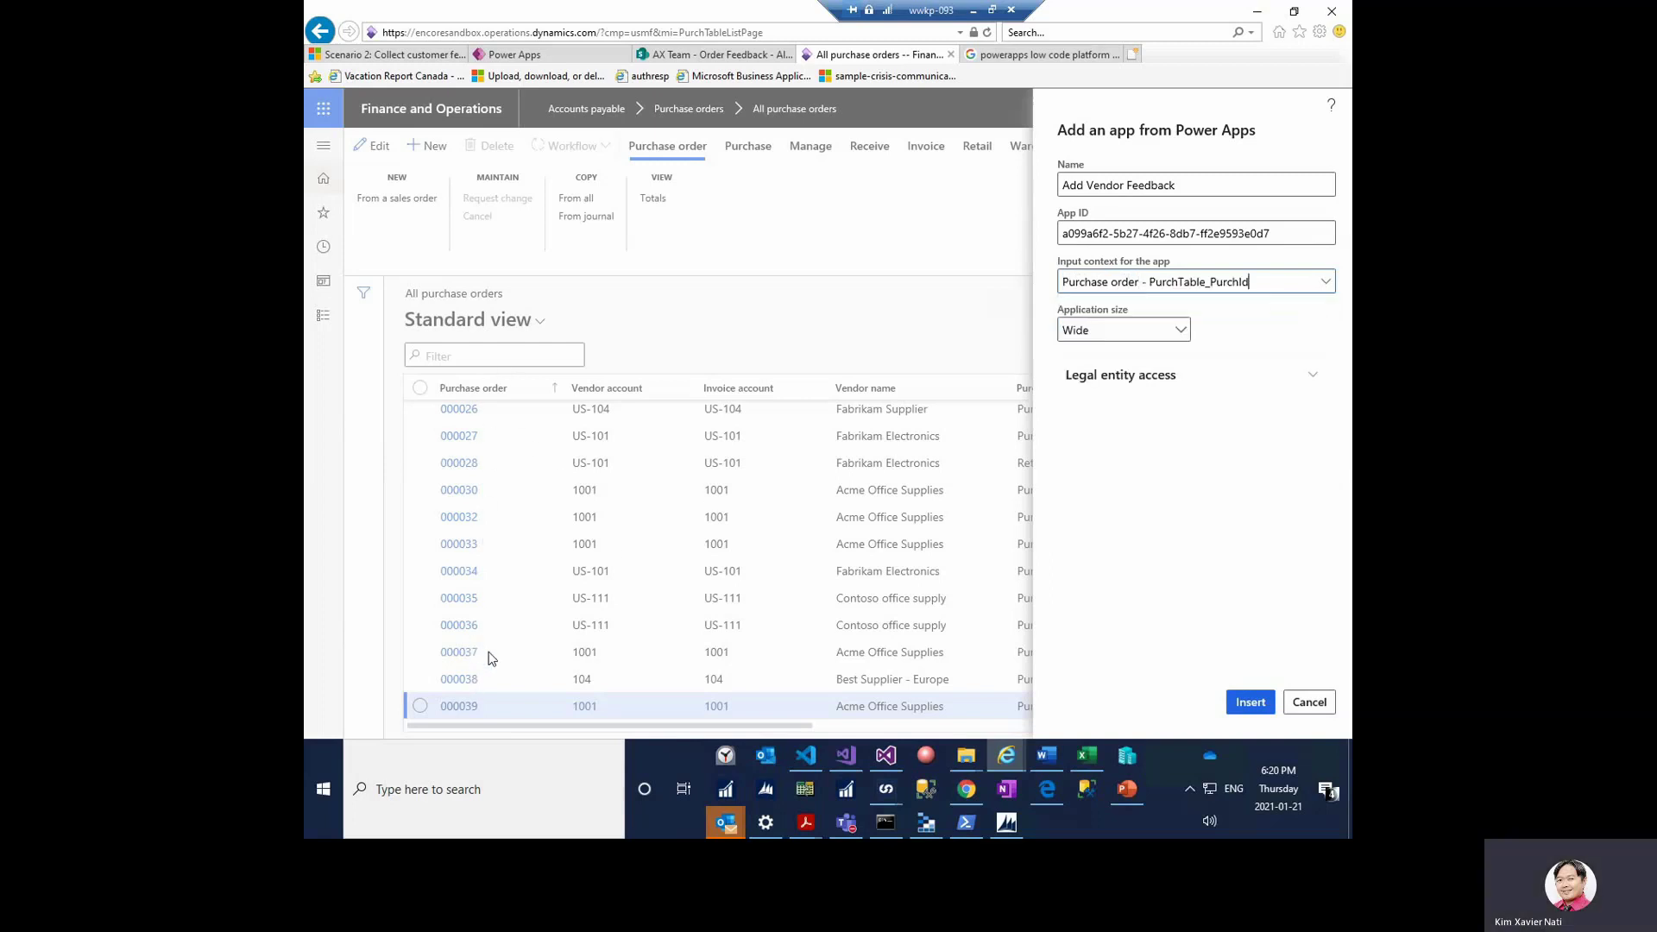
left_click(1180, 332)
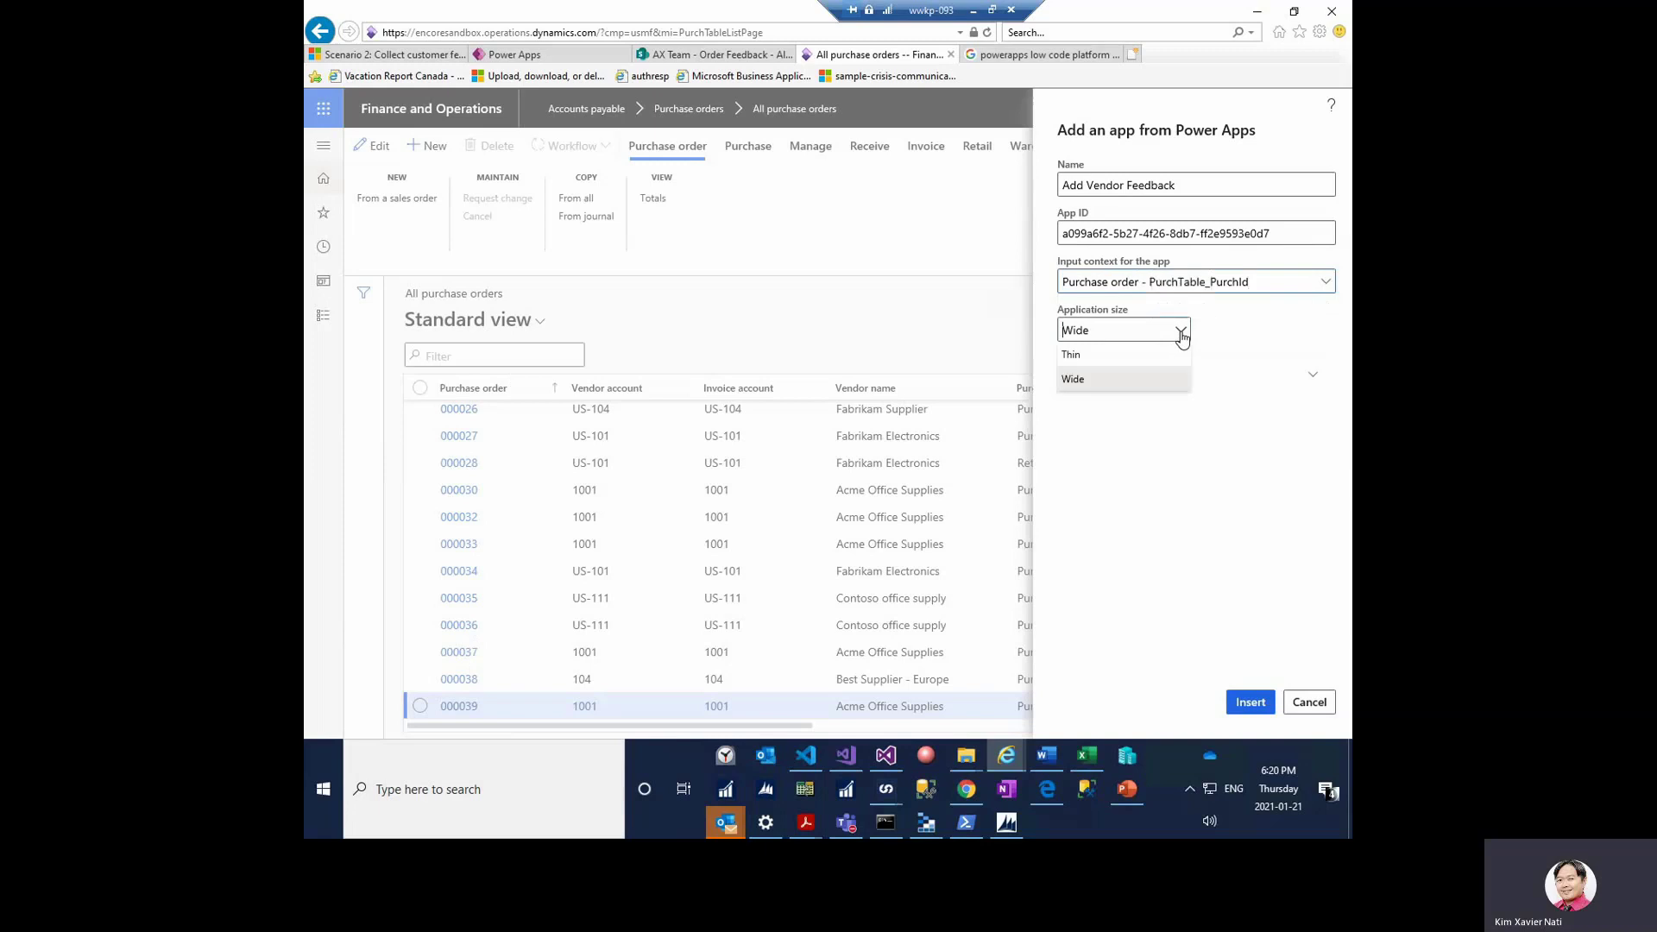
left_click(1141, 356)
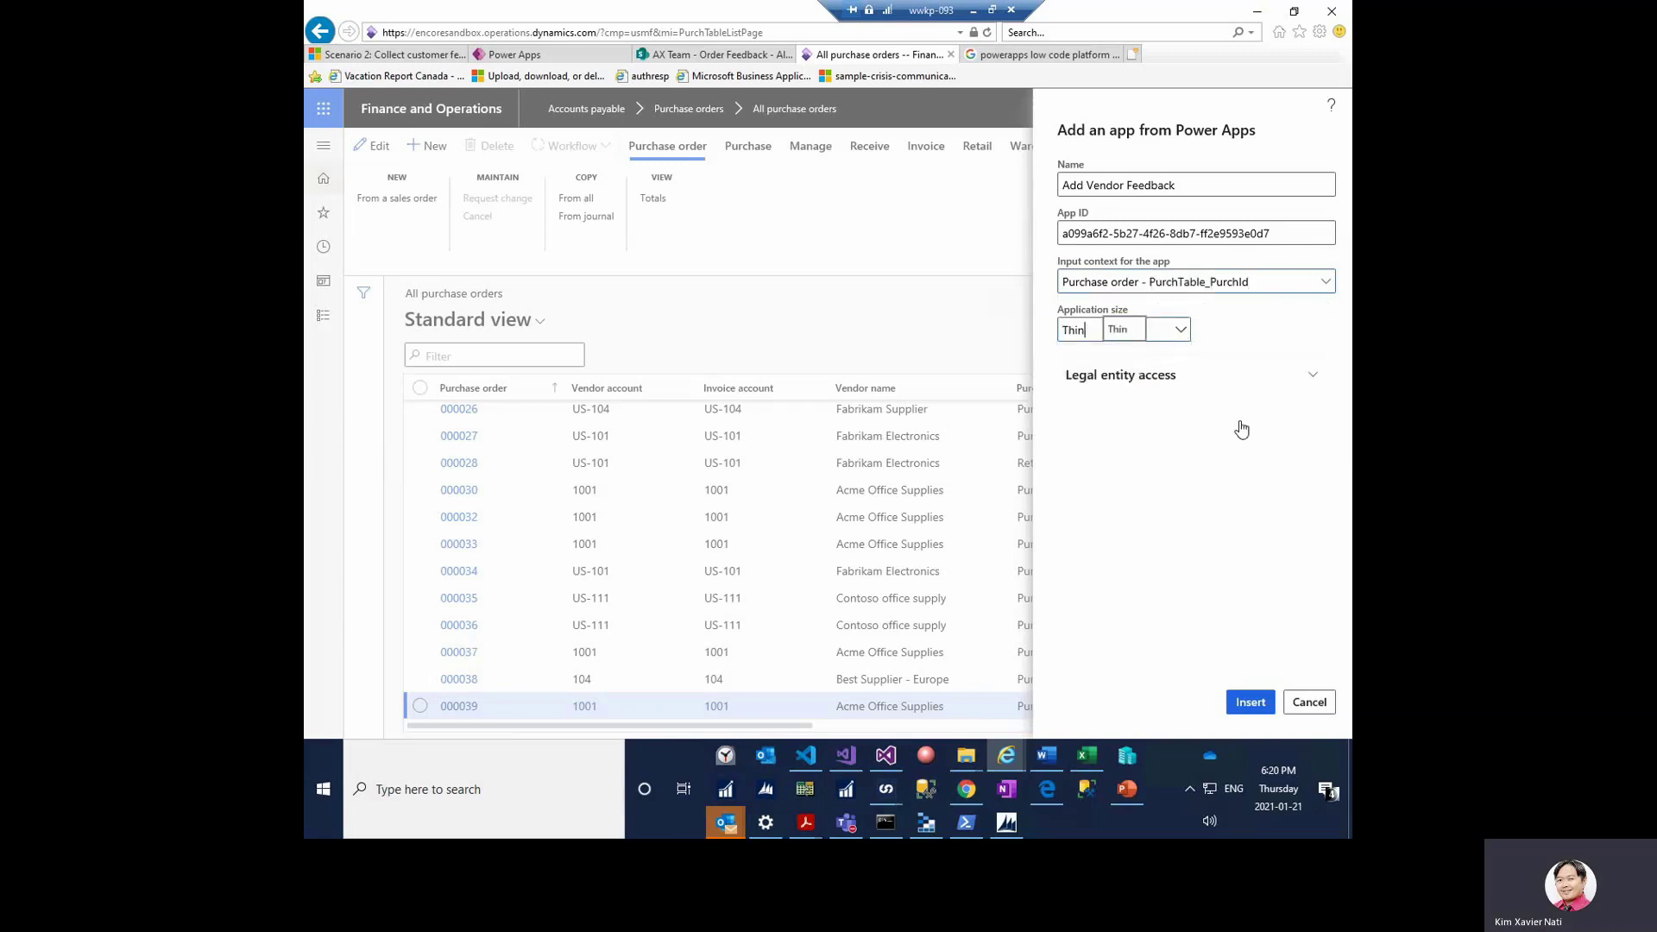
left_click(1251, 702)
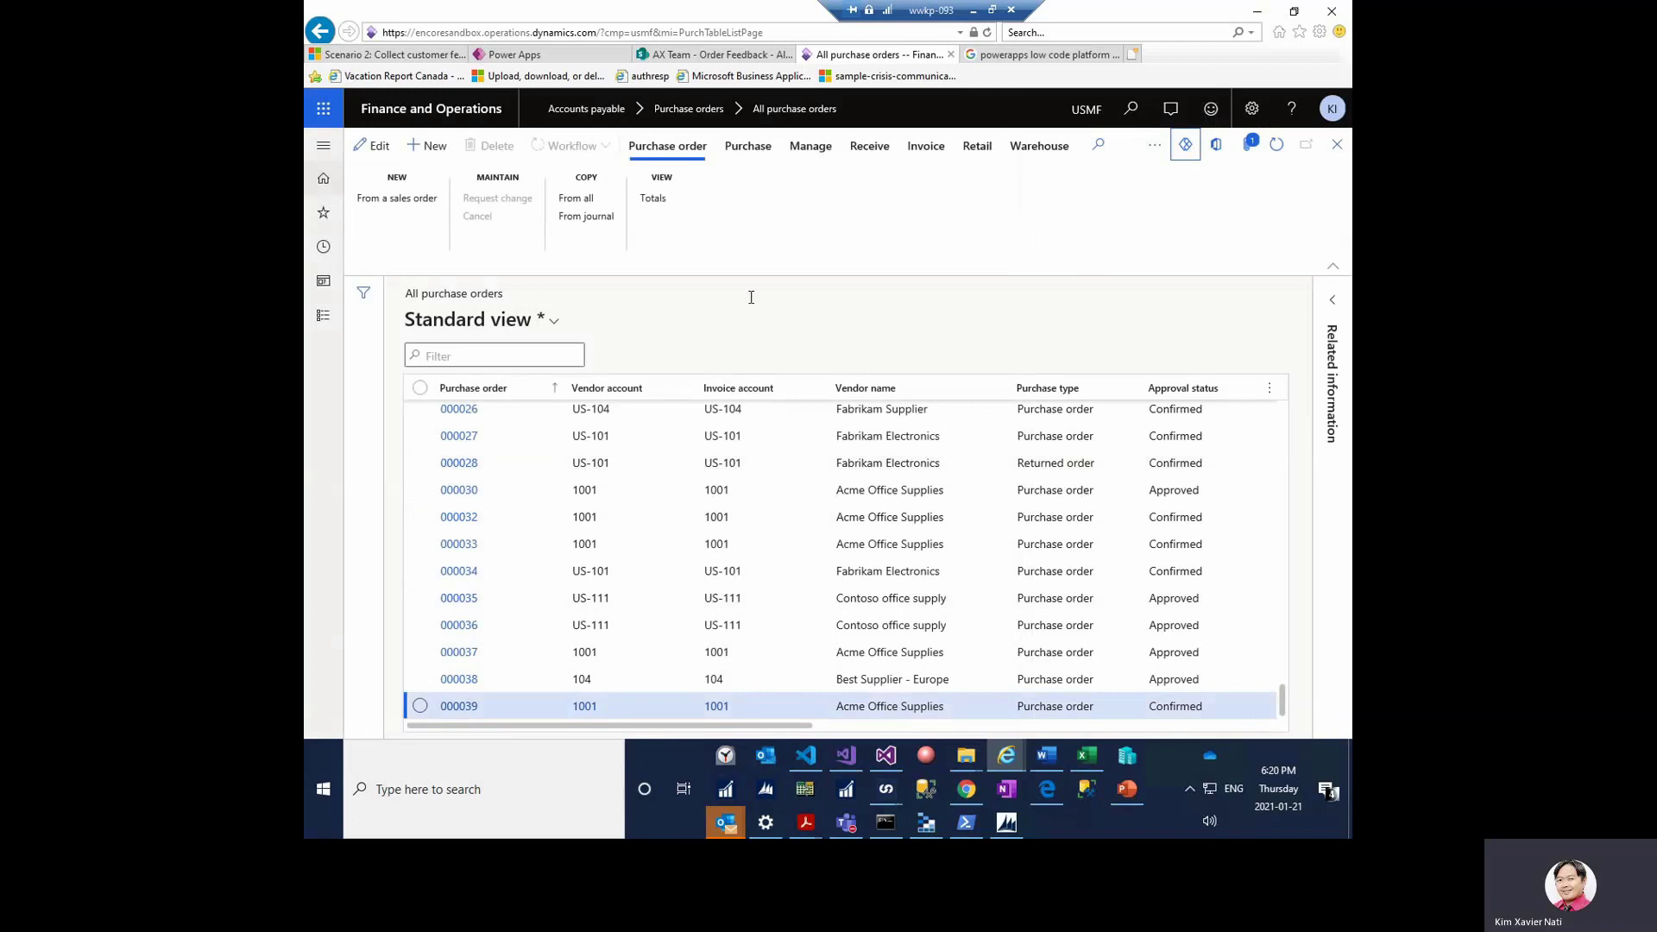
- Insert 'View Vendor Feedback' with its pasted App ID, Vendor account OrderAccount context, and Thin size
left_click(1185, 148)
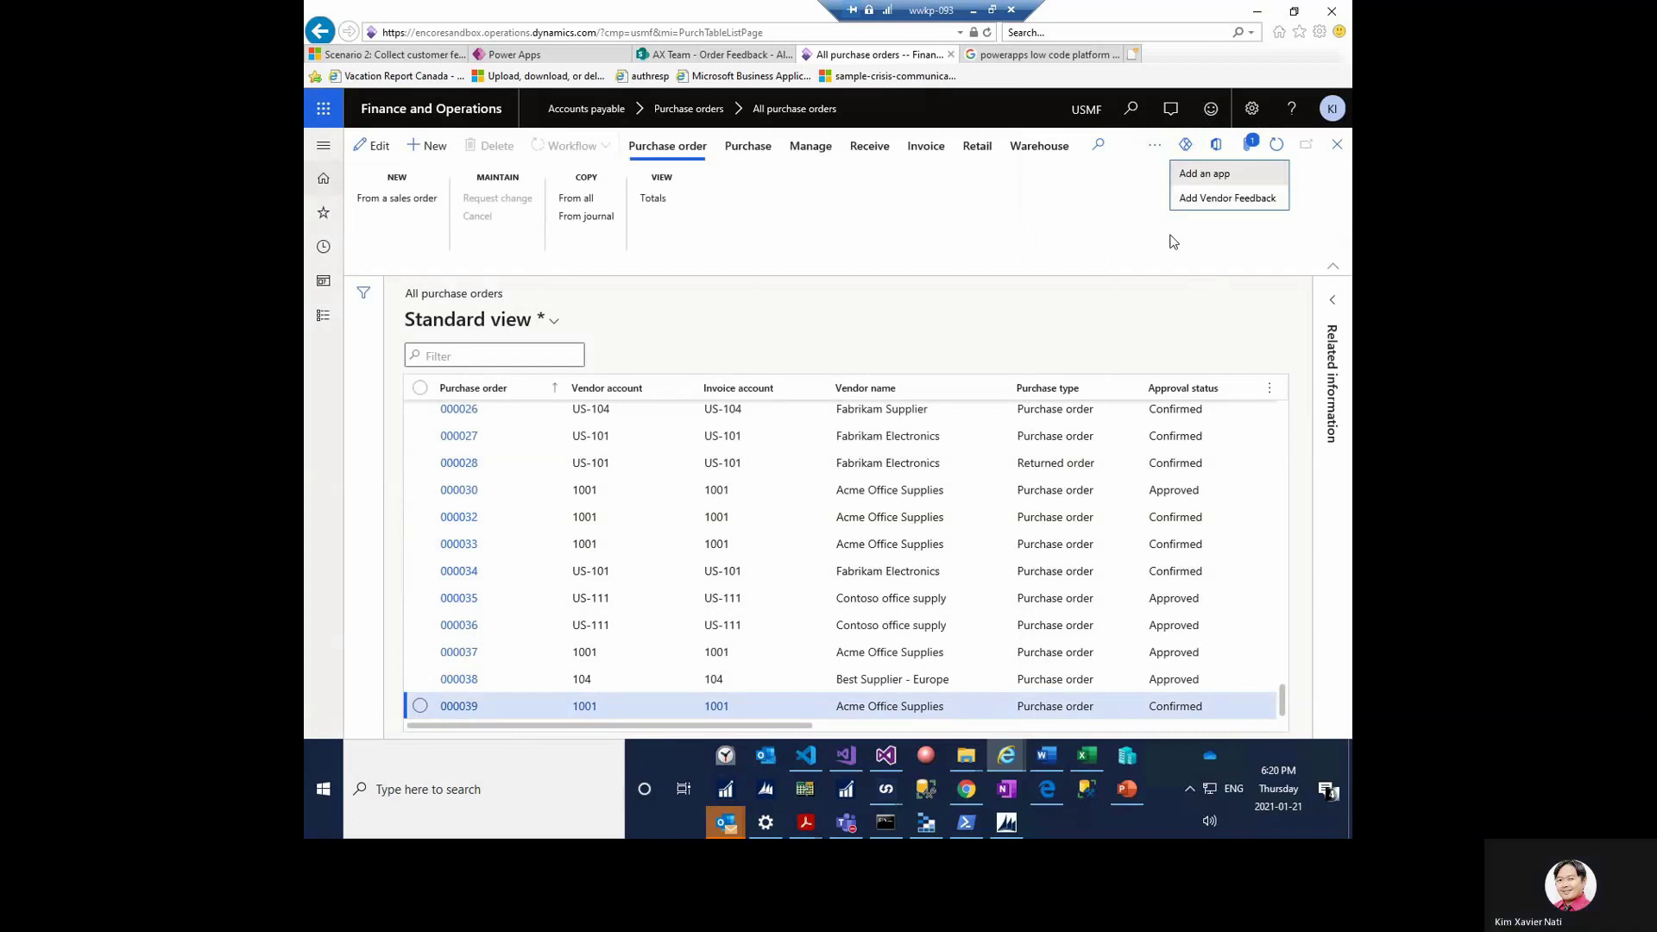
left_click(1212, 177)
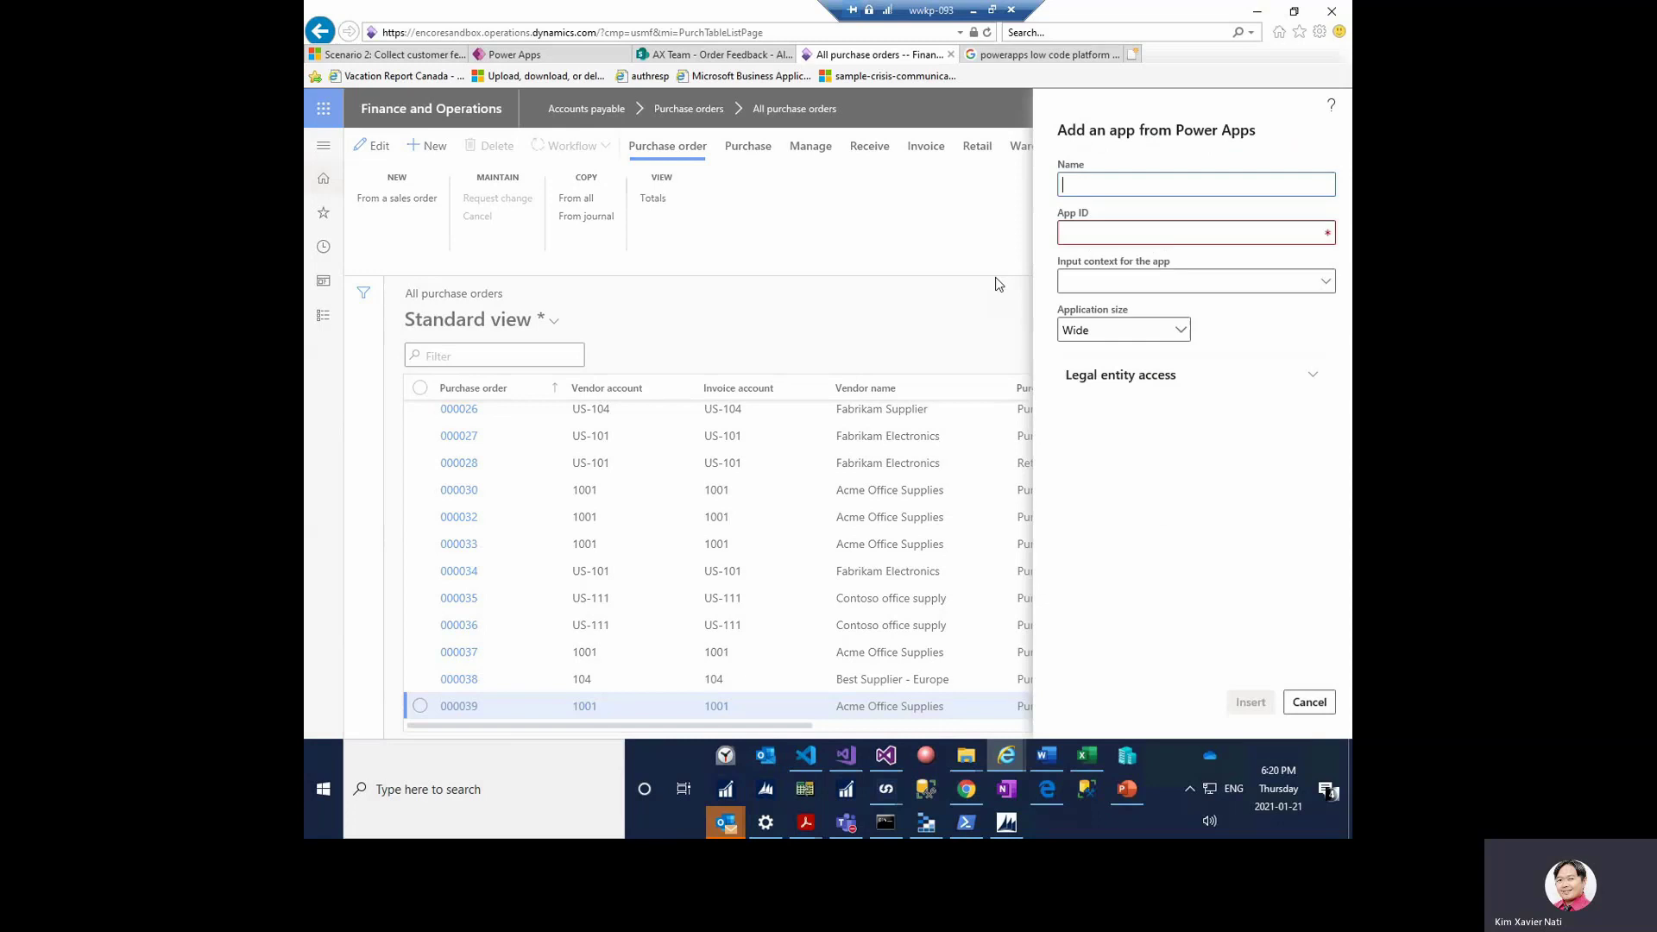
type("View Vendor Feedback")
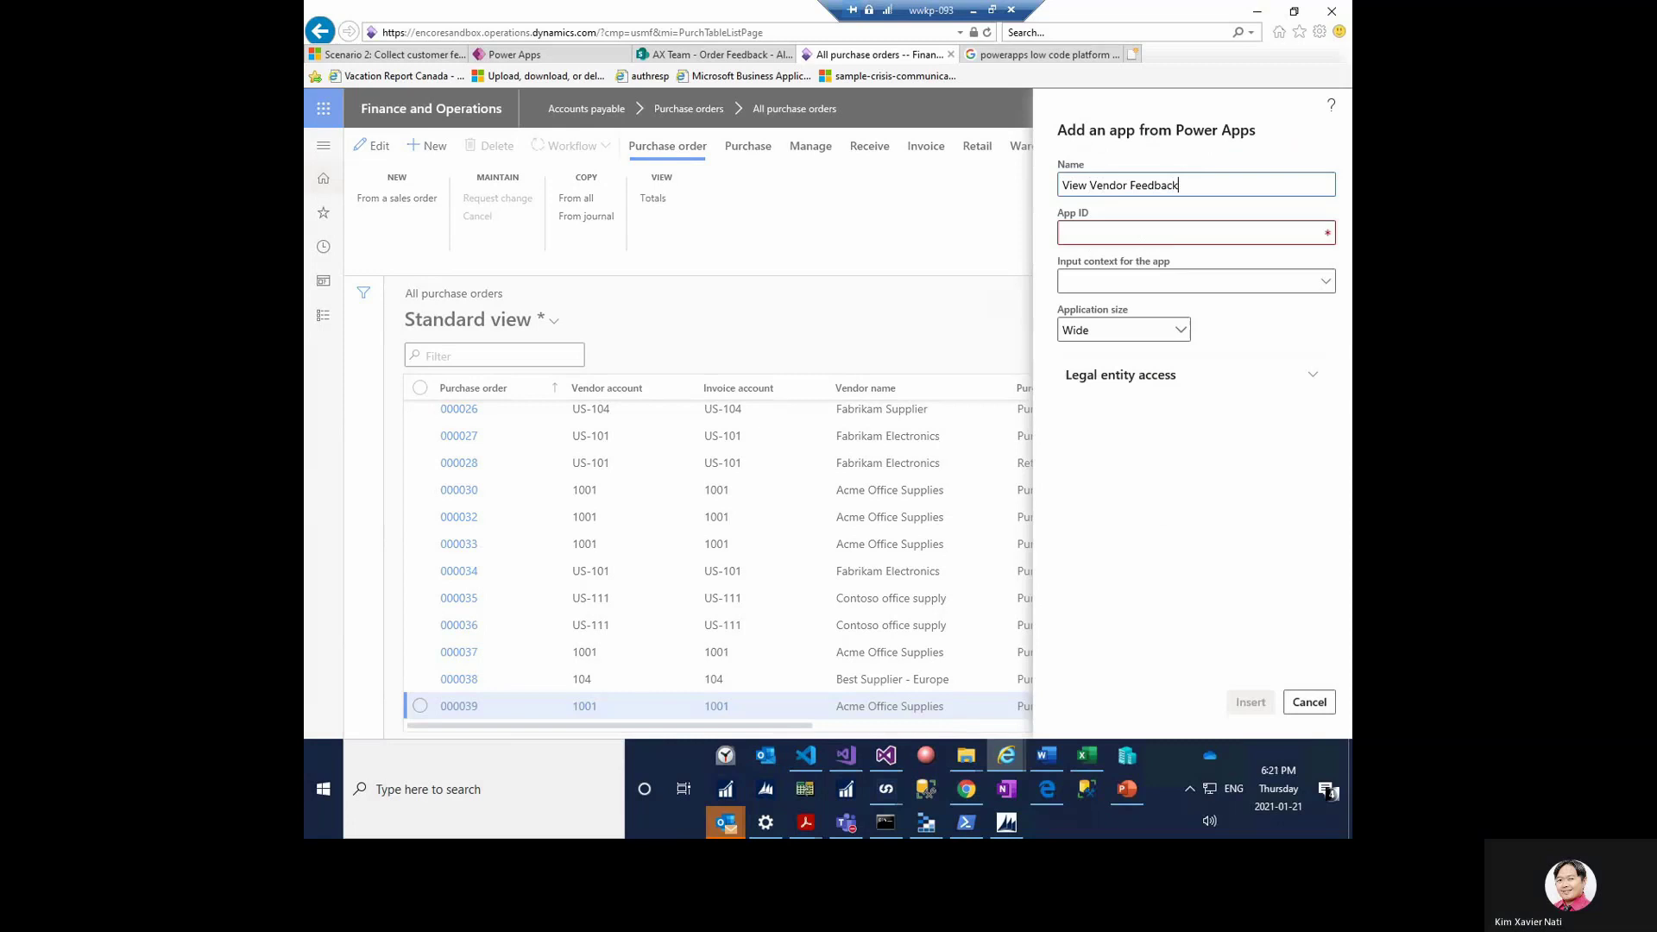
left_click(1099, 230)
type("d1649789-4ccf-423d-a157-7590abf744a1")
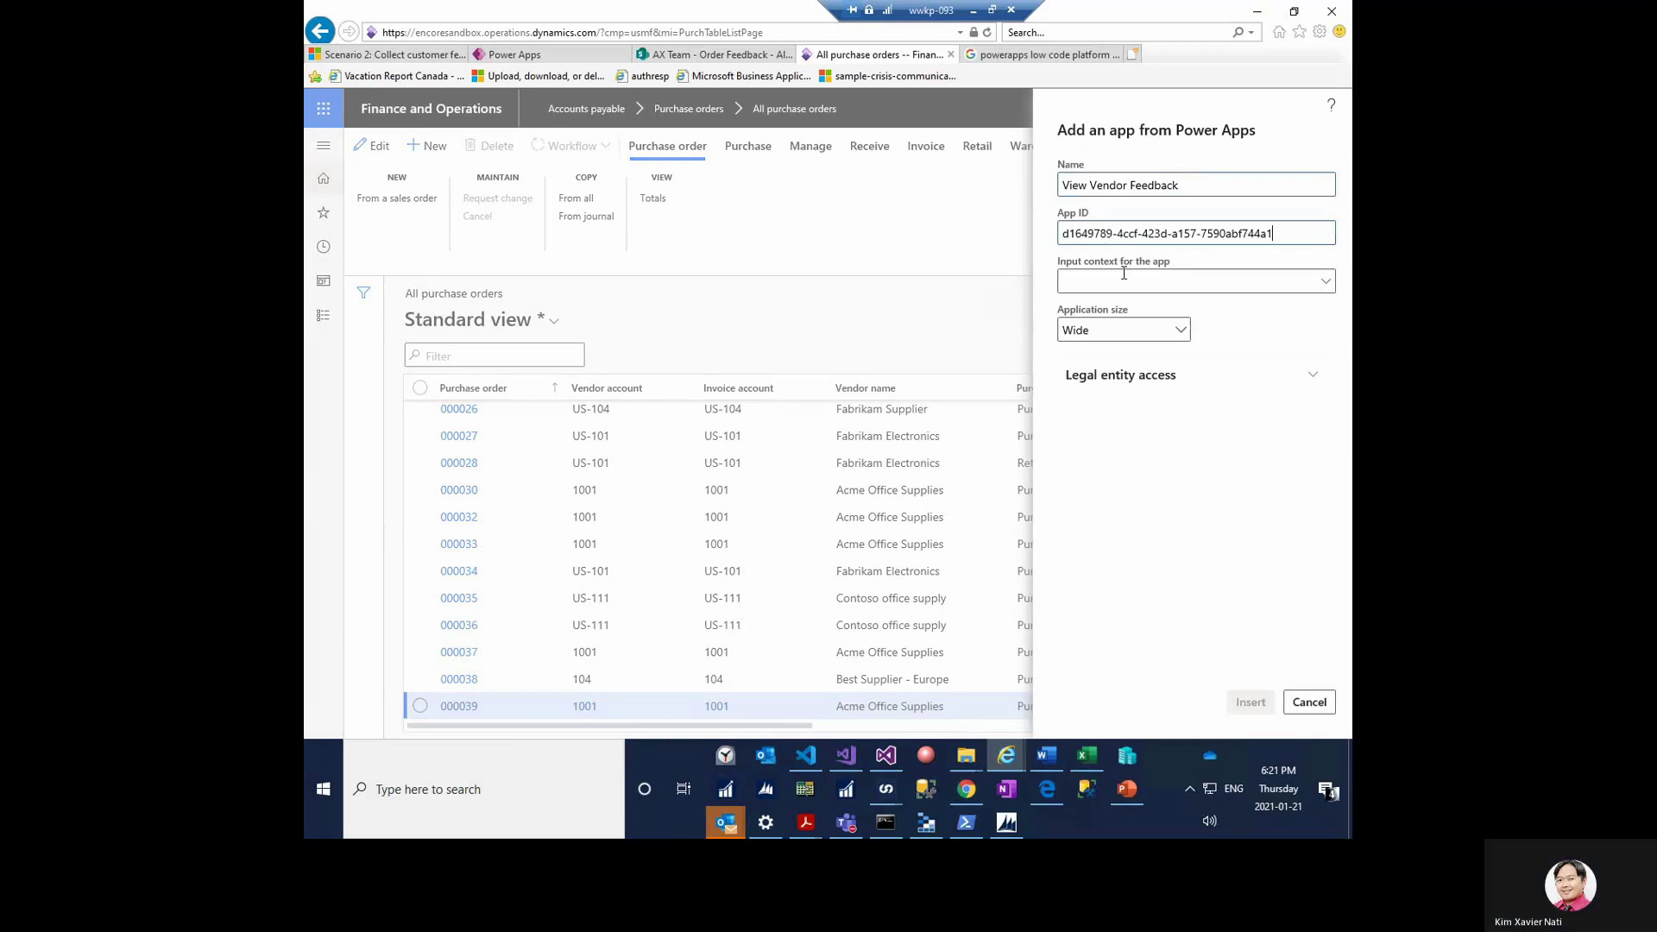
left_click(1118, 281)
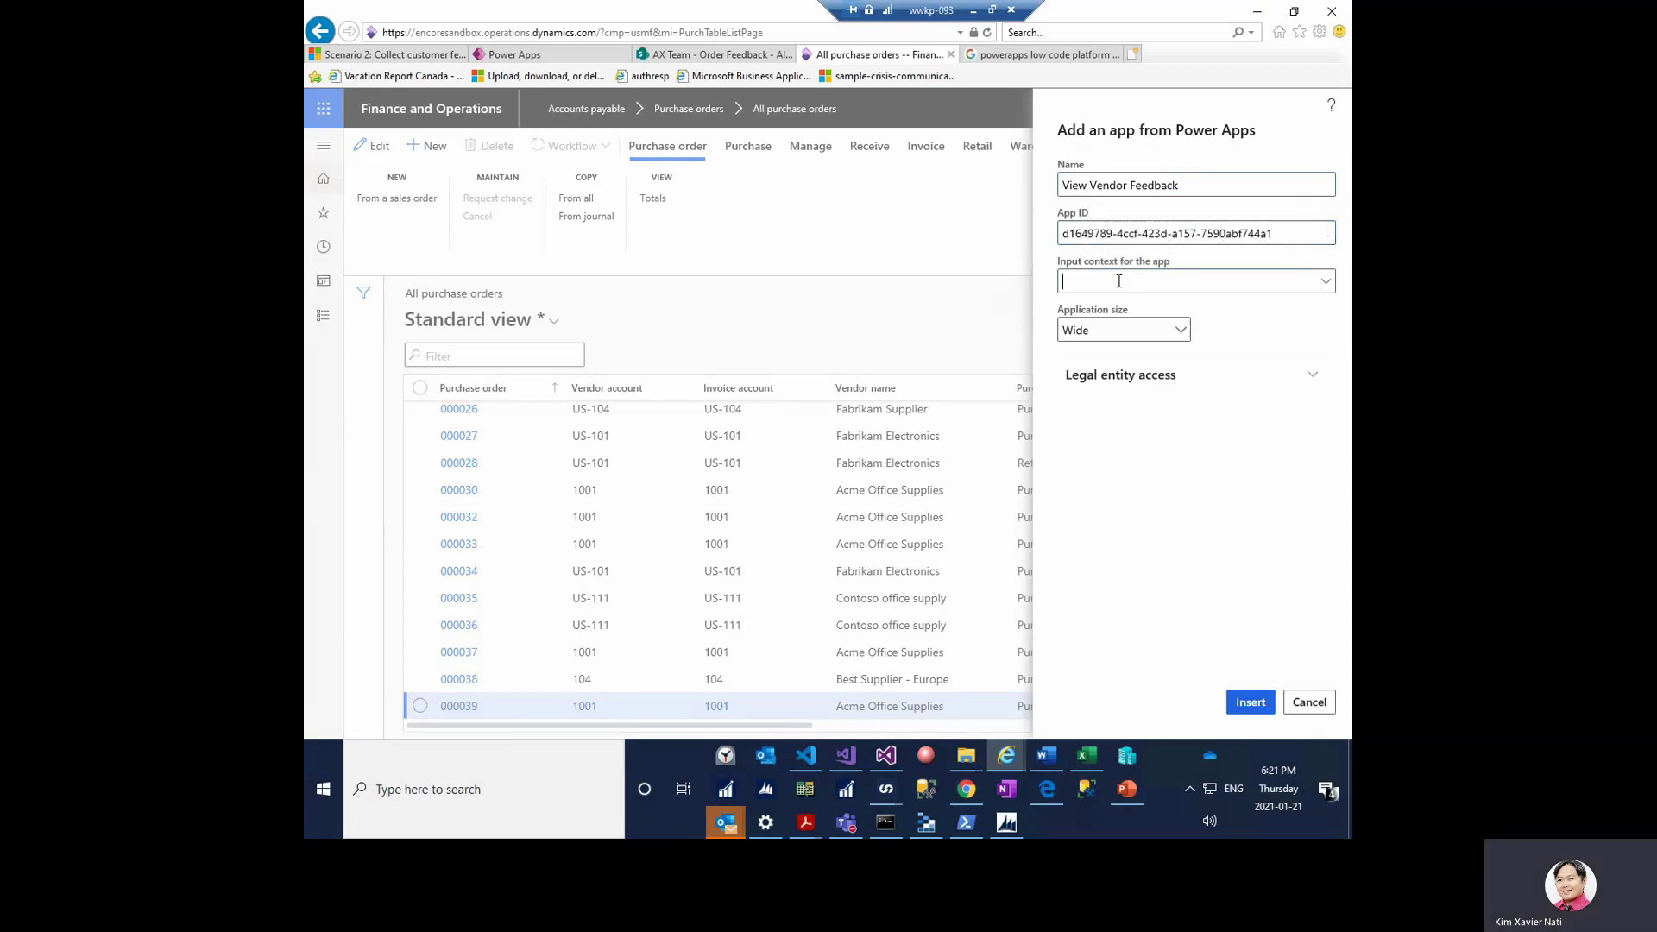
type("vendo")
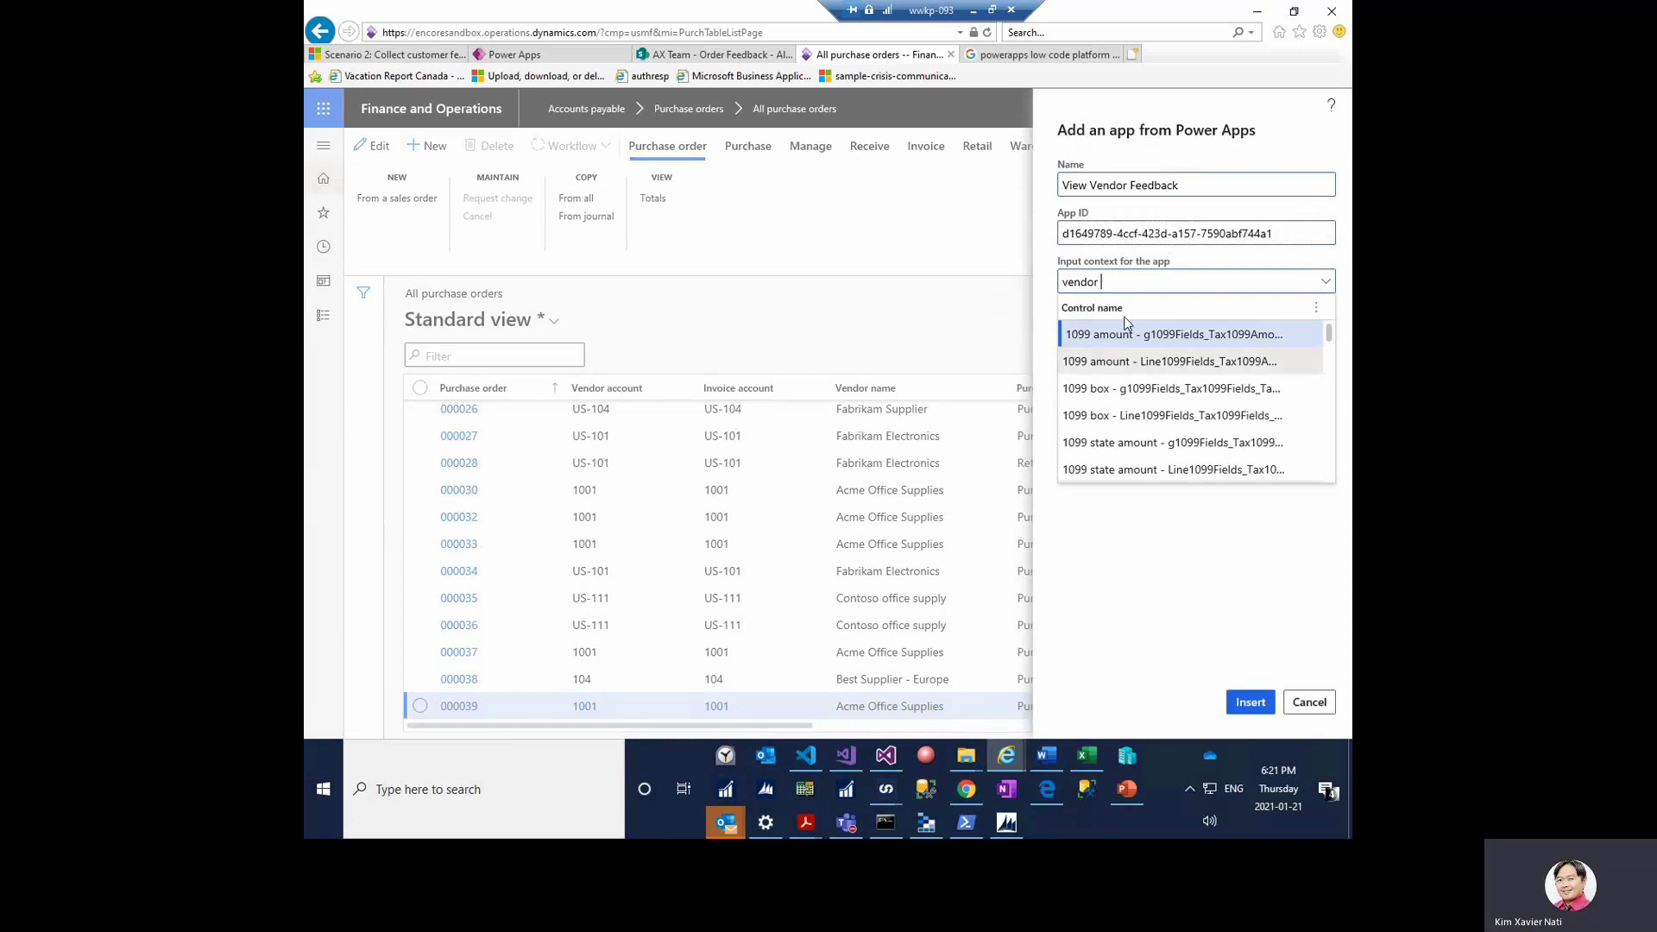
type("r acc")
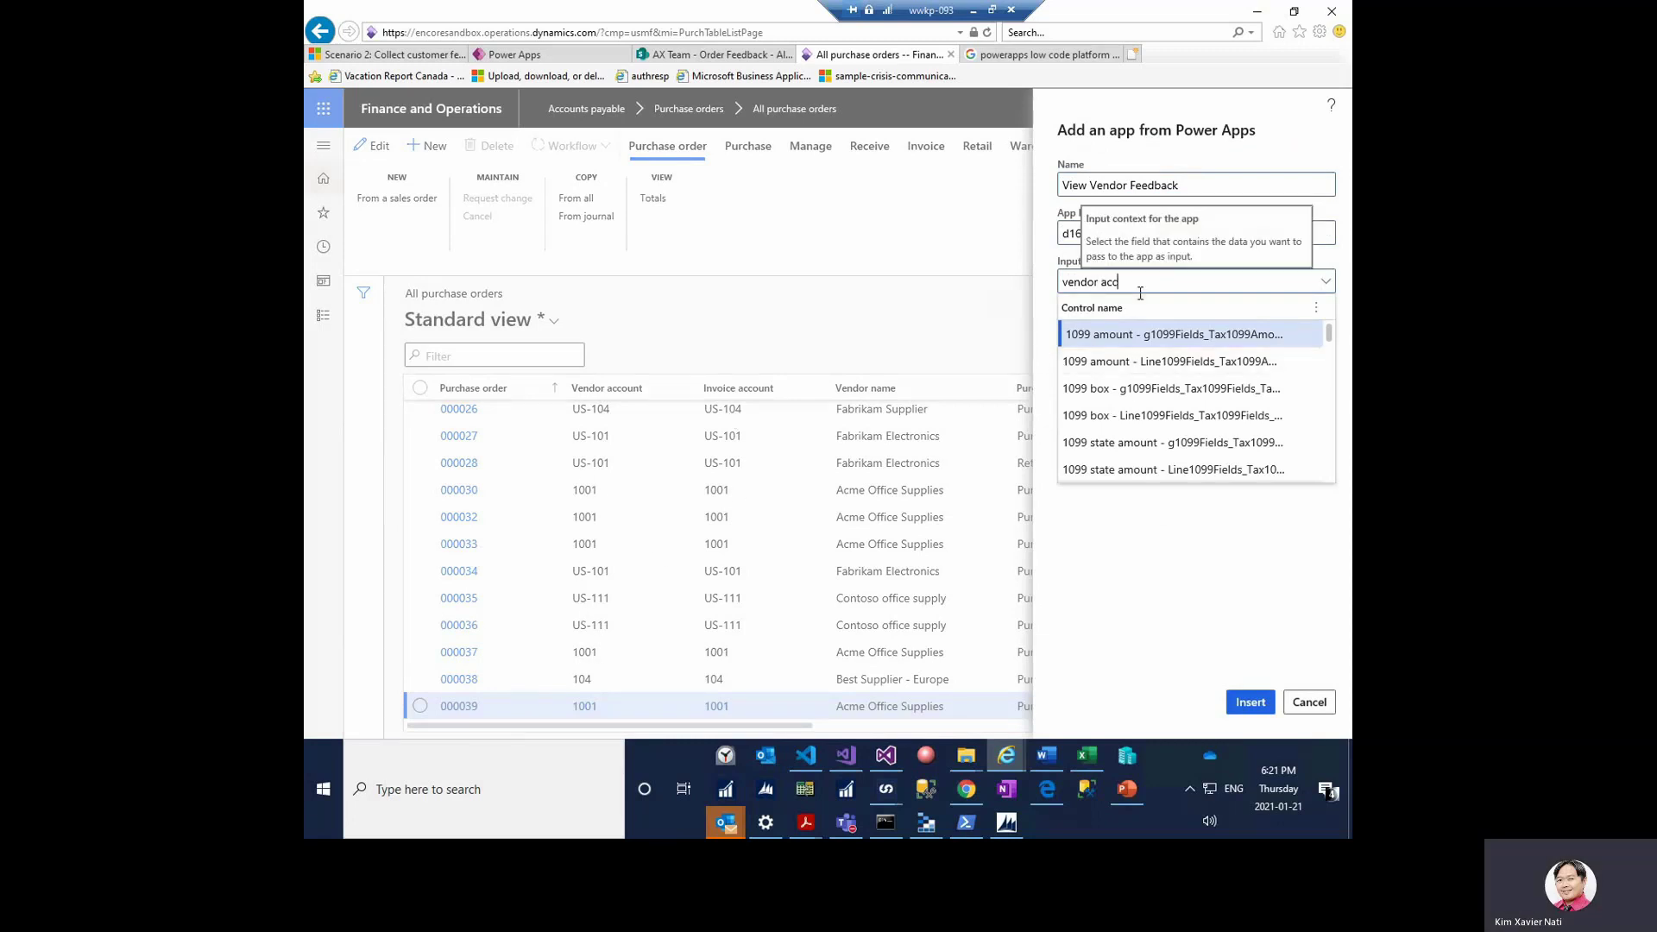
type("ount")
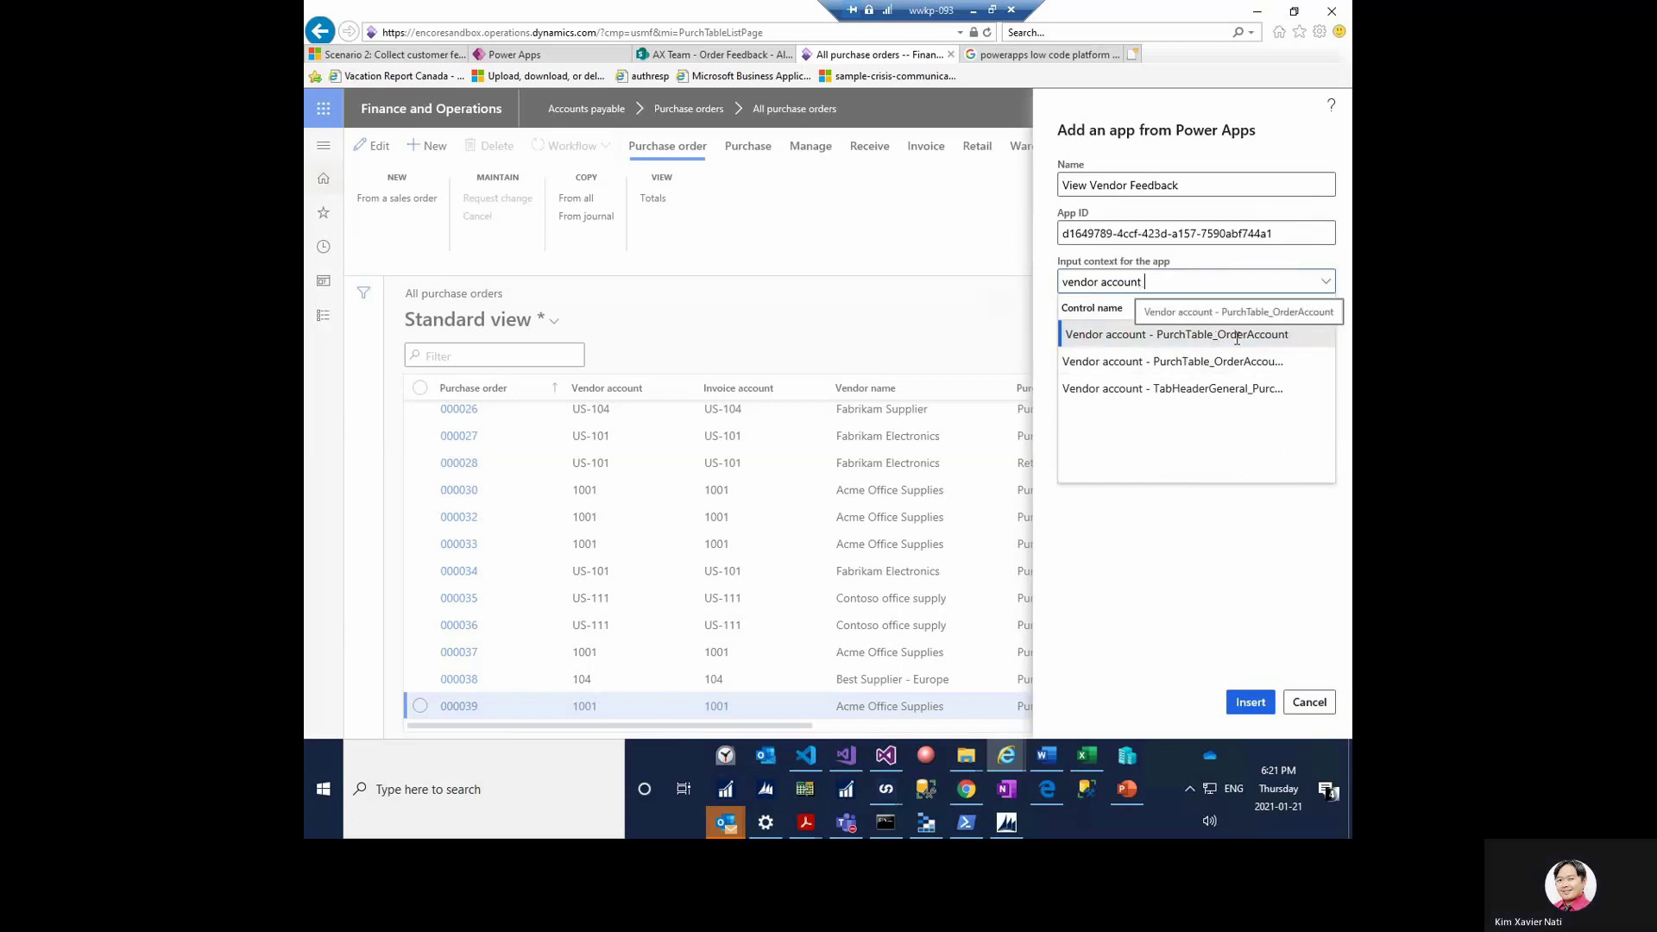
left_click(1240, 338)
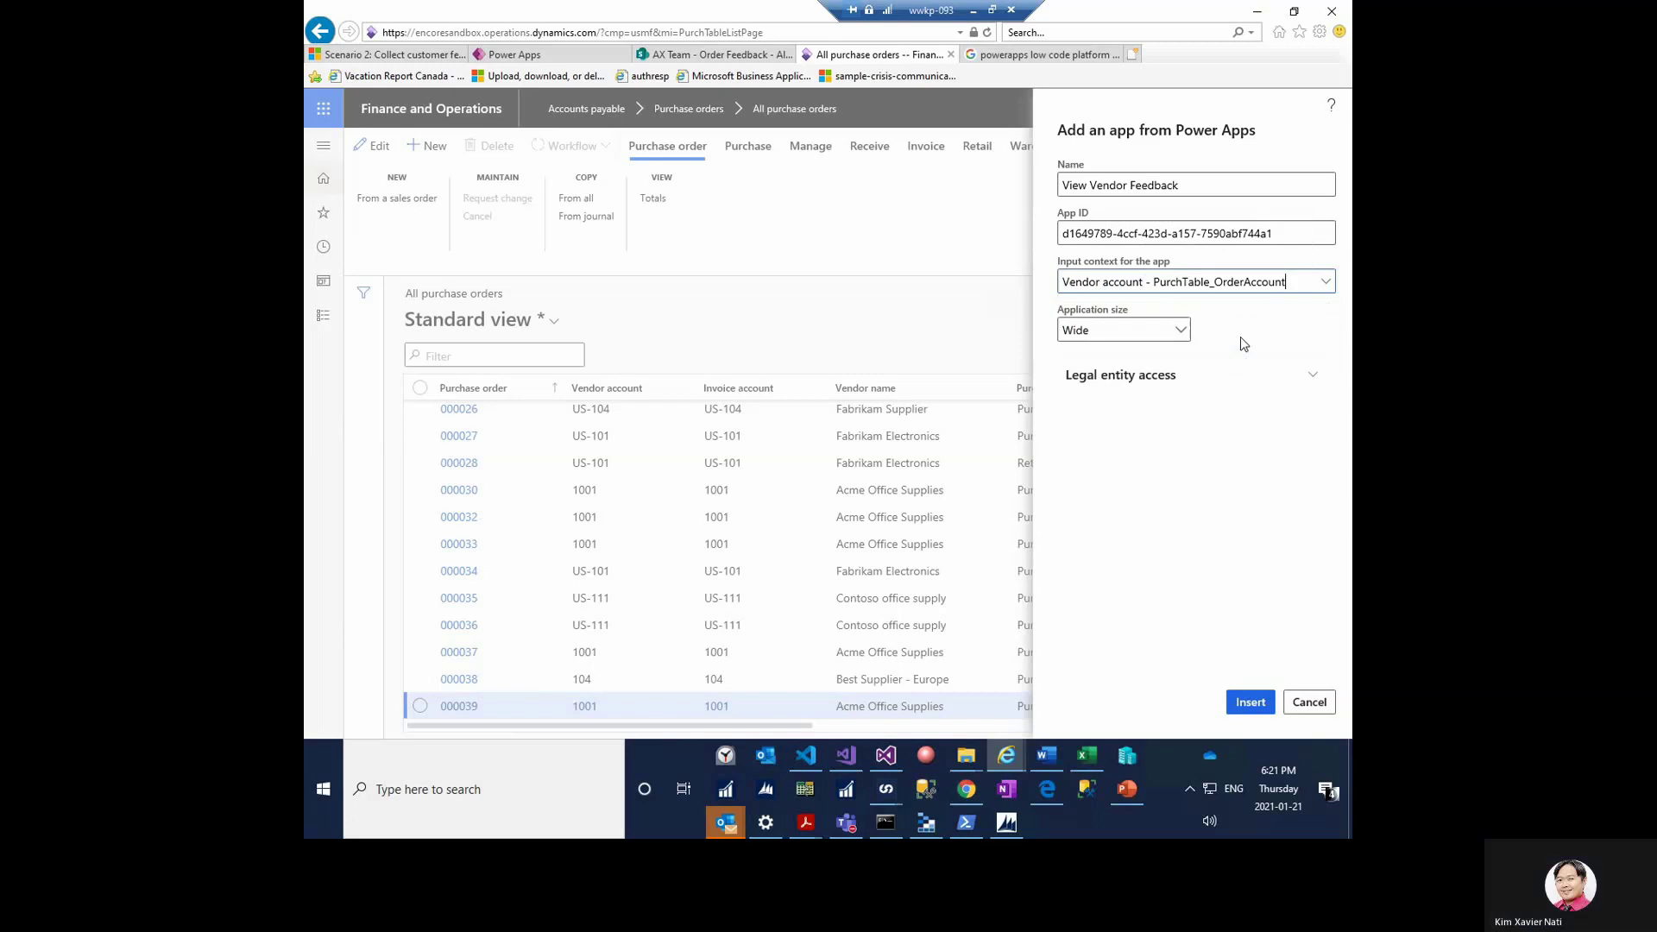
left_click(1180, 333)
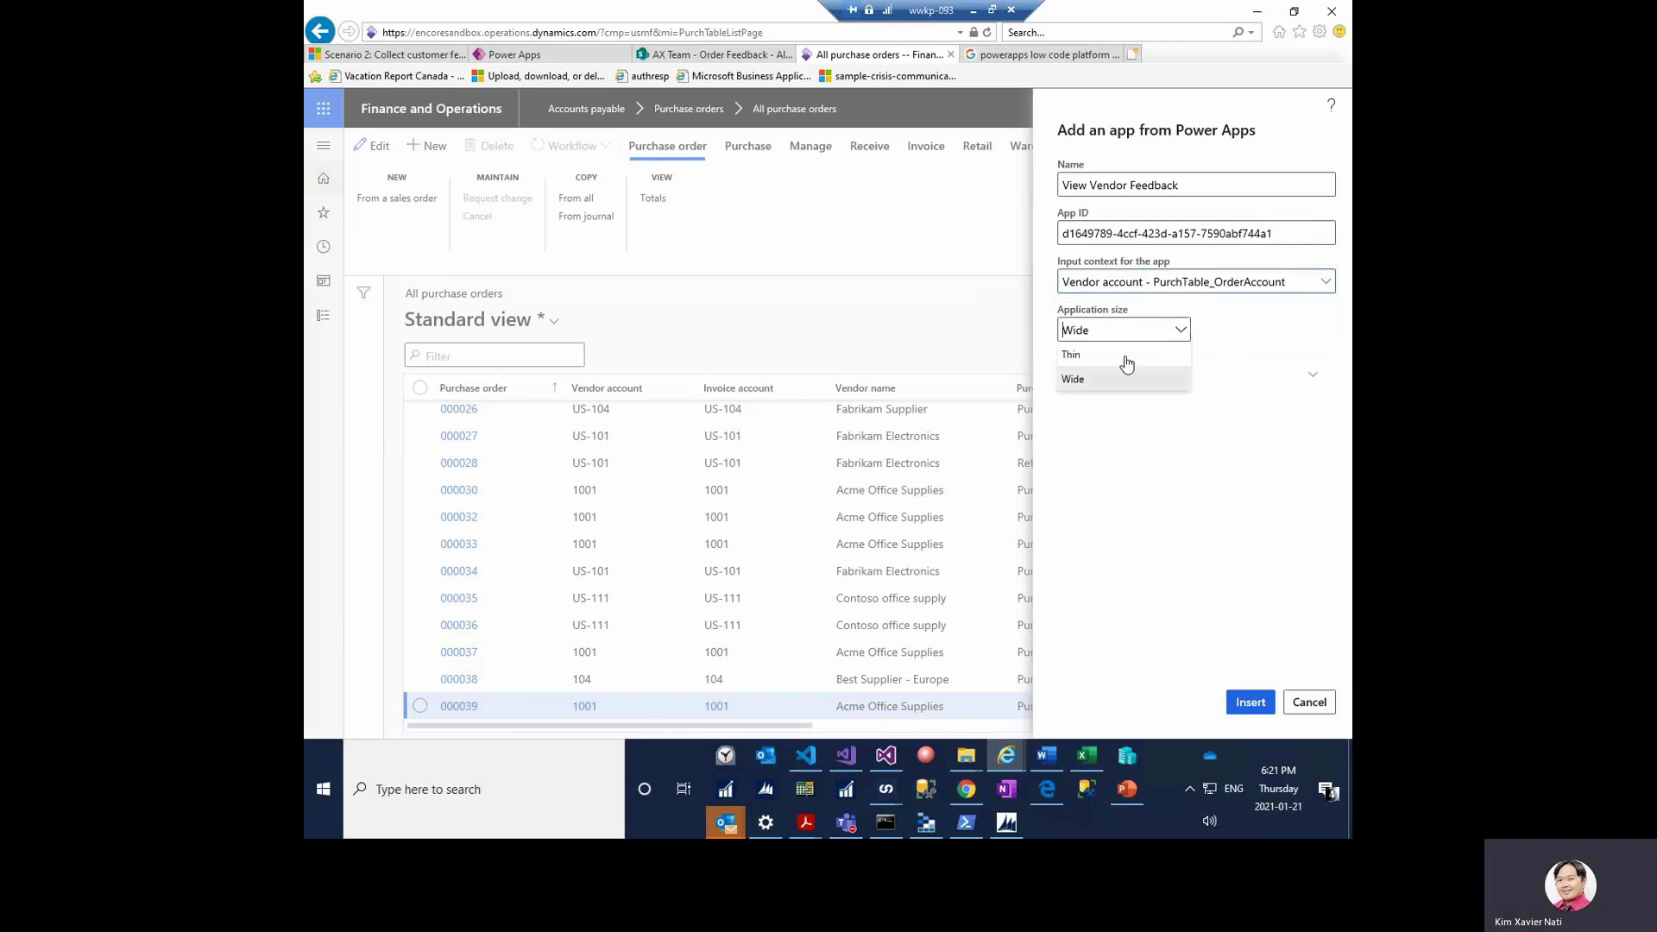
left_click(1126, 362)
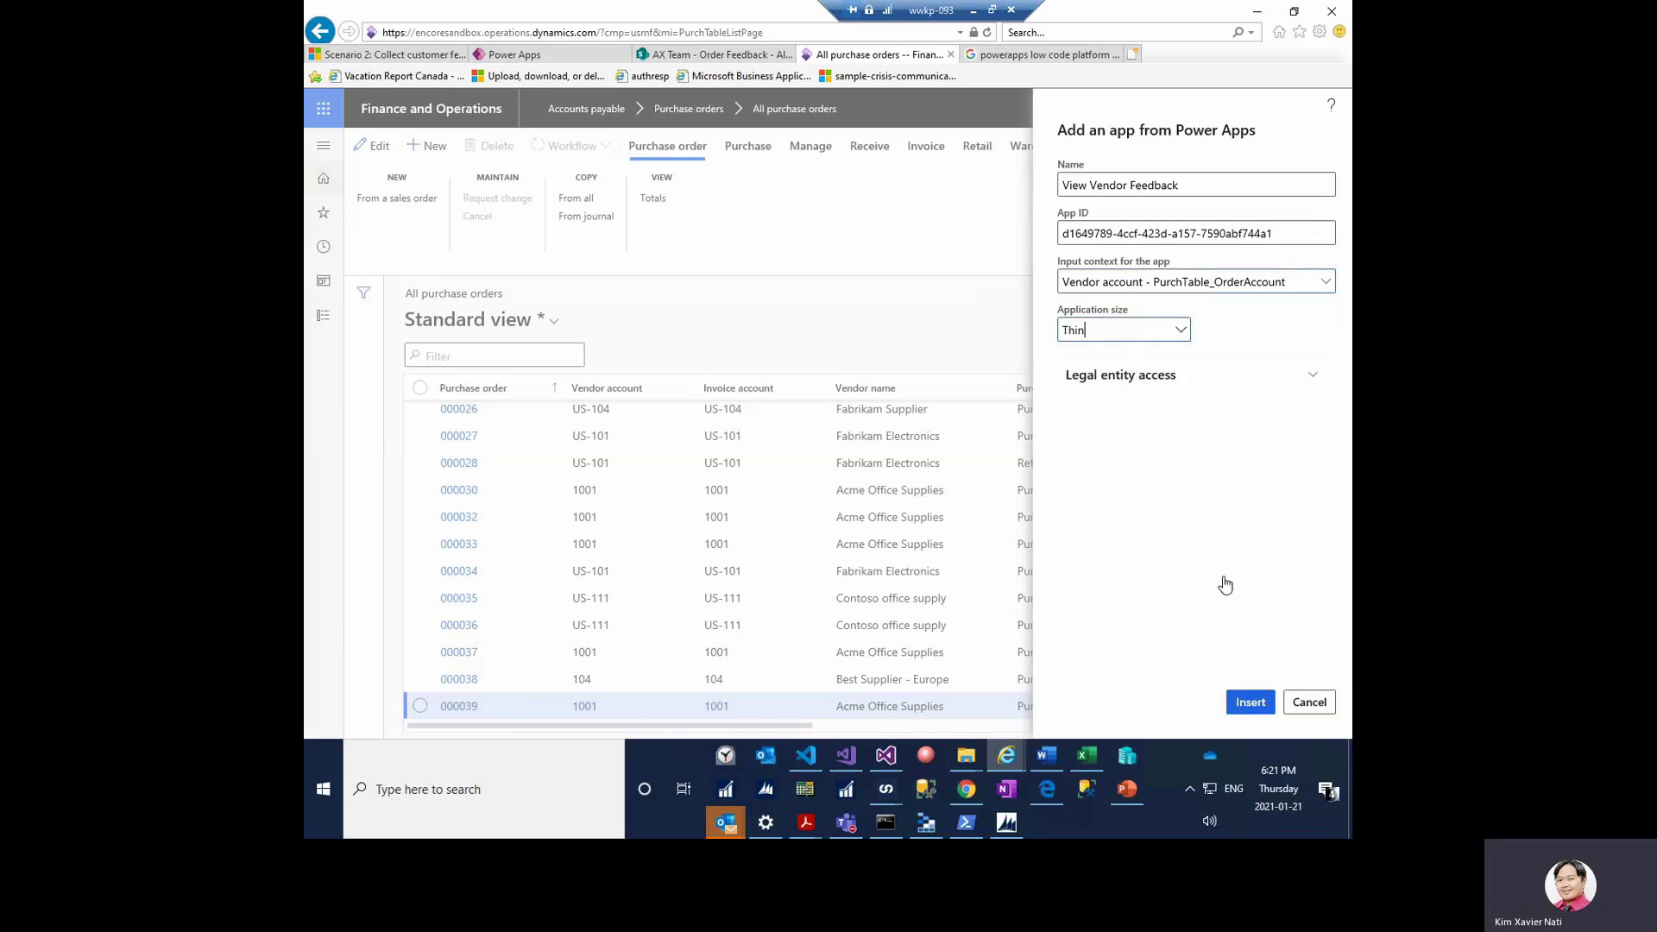
left_click(1253, 703)
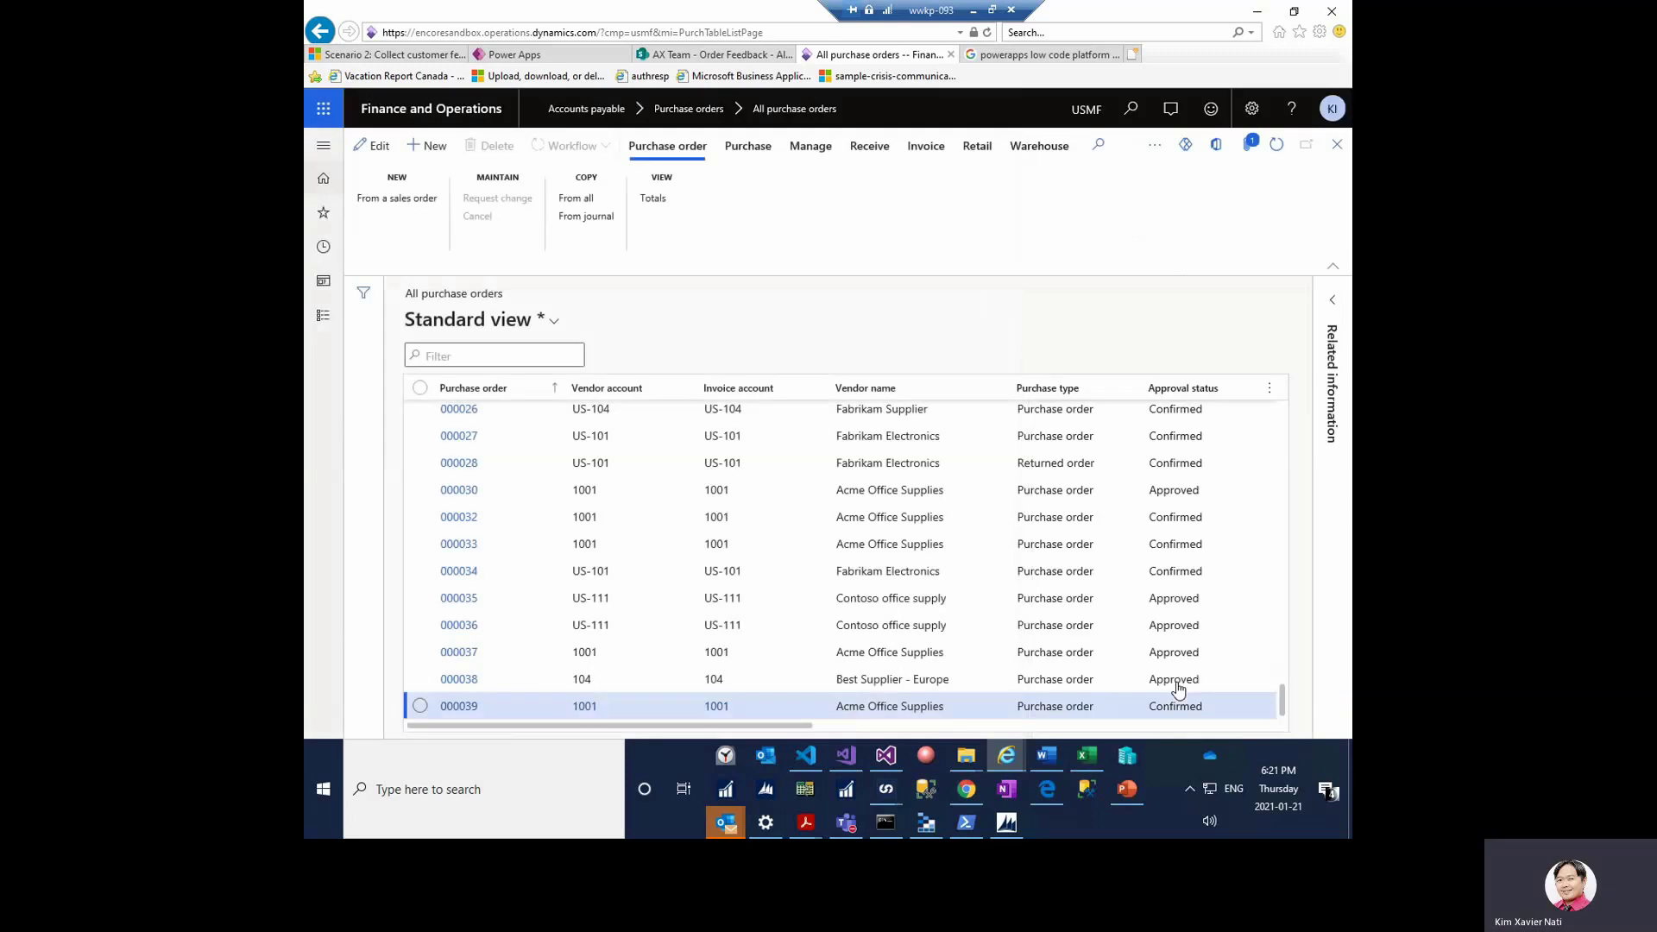
- Check that the Power Apps list now shows both Add Vendor Feedback and View Vendor Feedback
left_click(1184, 145)
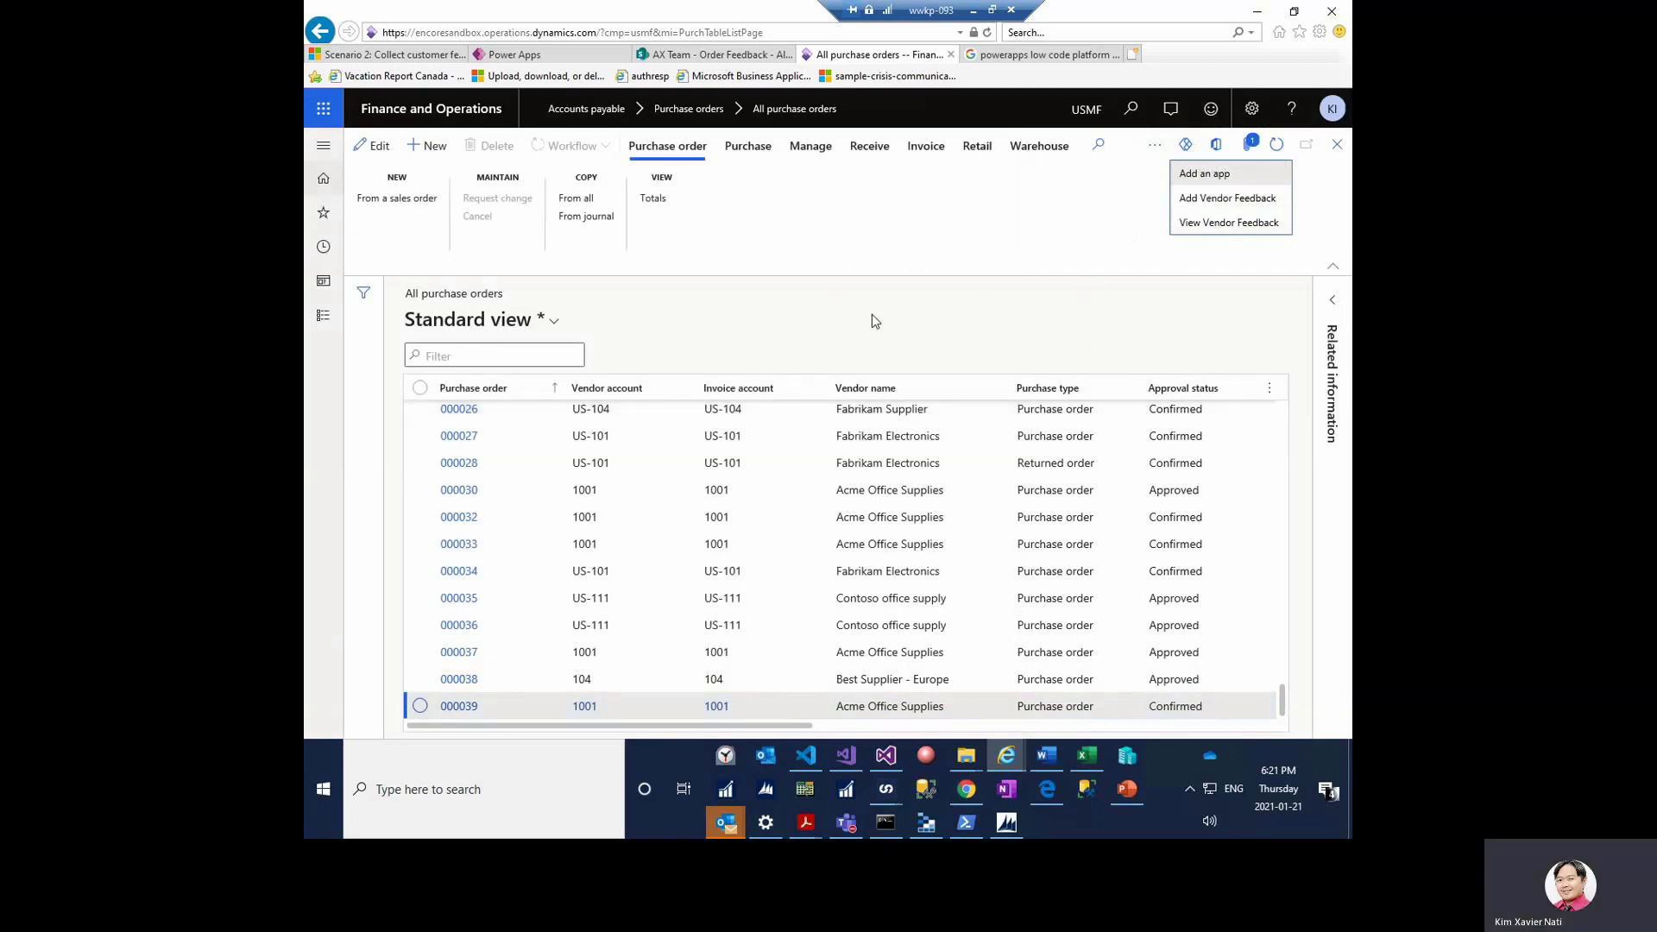
key("Escape")
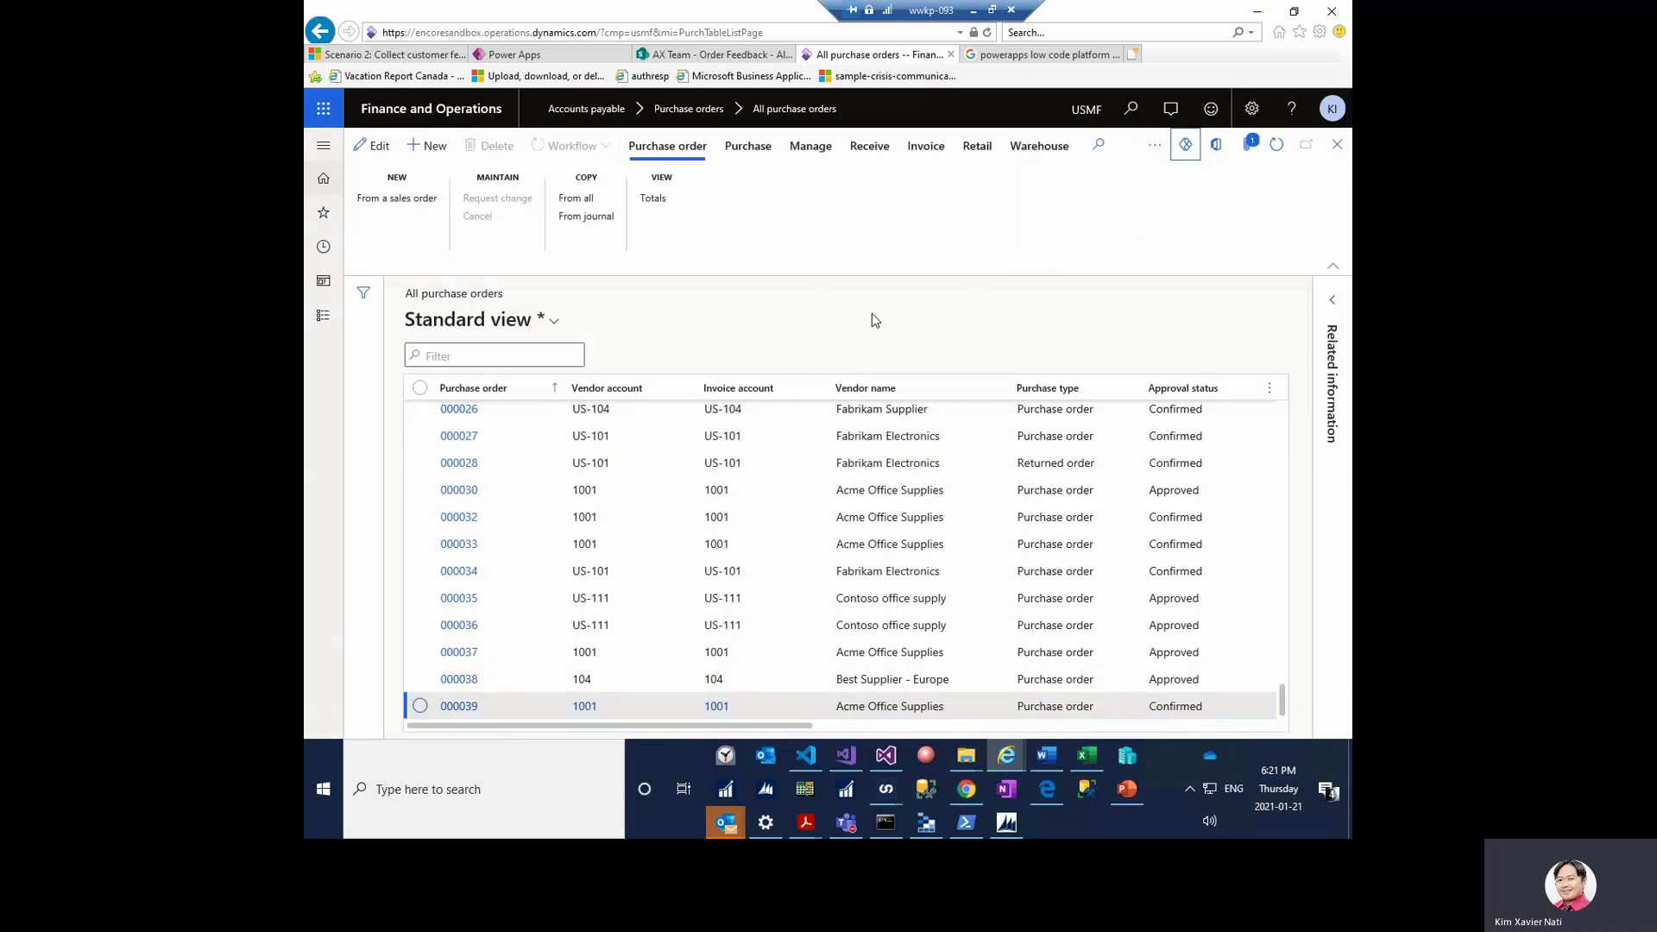
left_click(1185, 155)
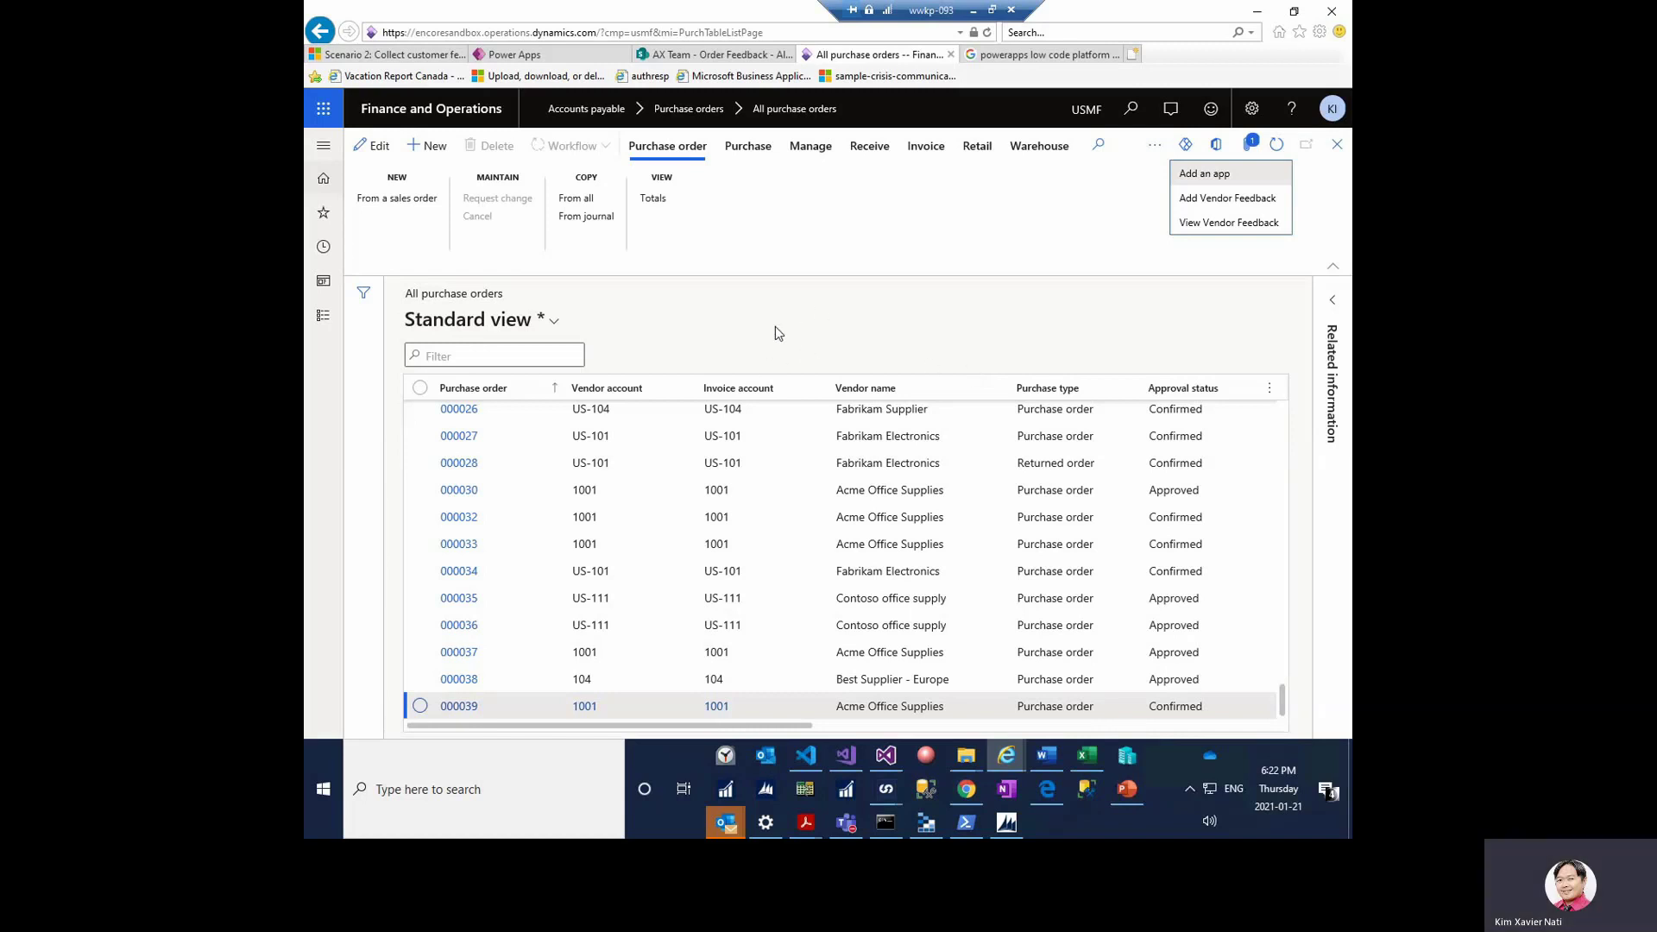
- Select purchase order 000034 in the grid and show its Power Apps list
key("Escape")
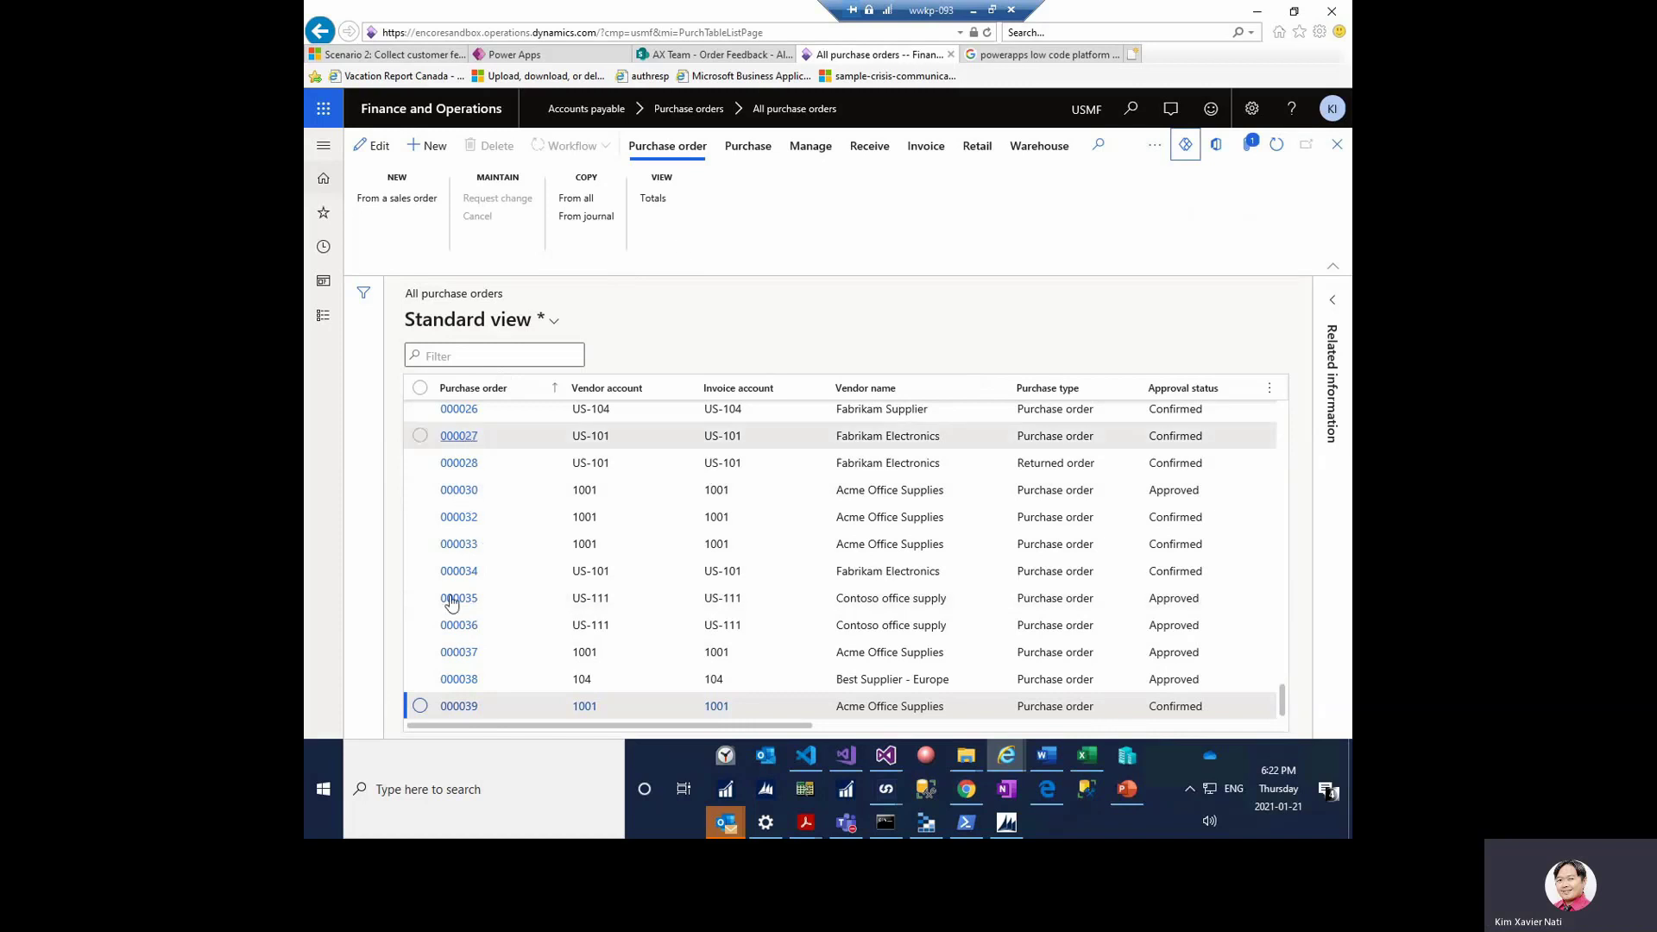
left_click(543, 570)
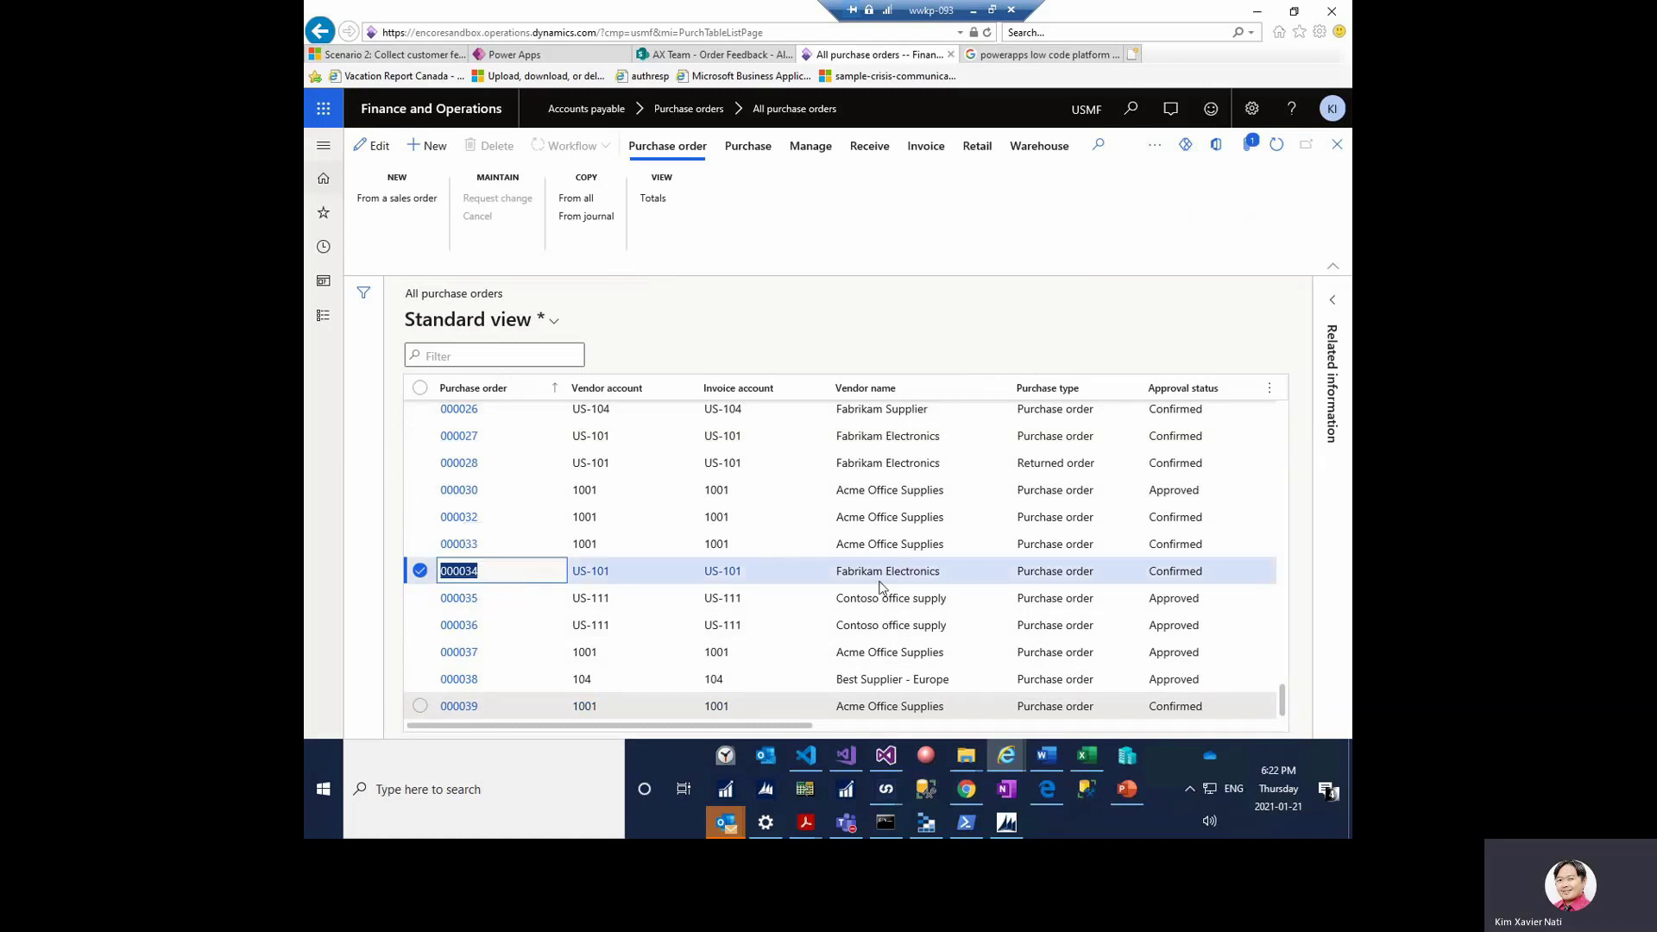
left_click(1186, 148)
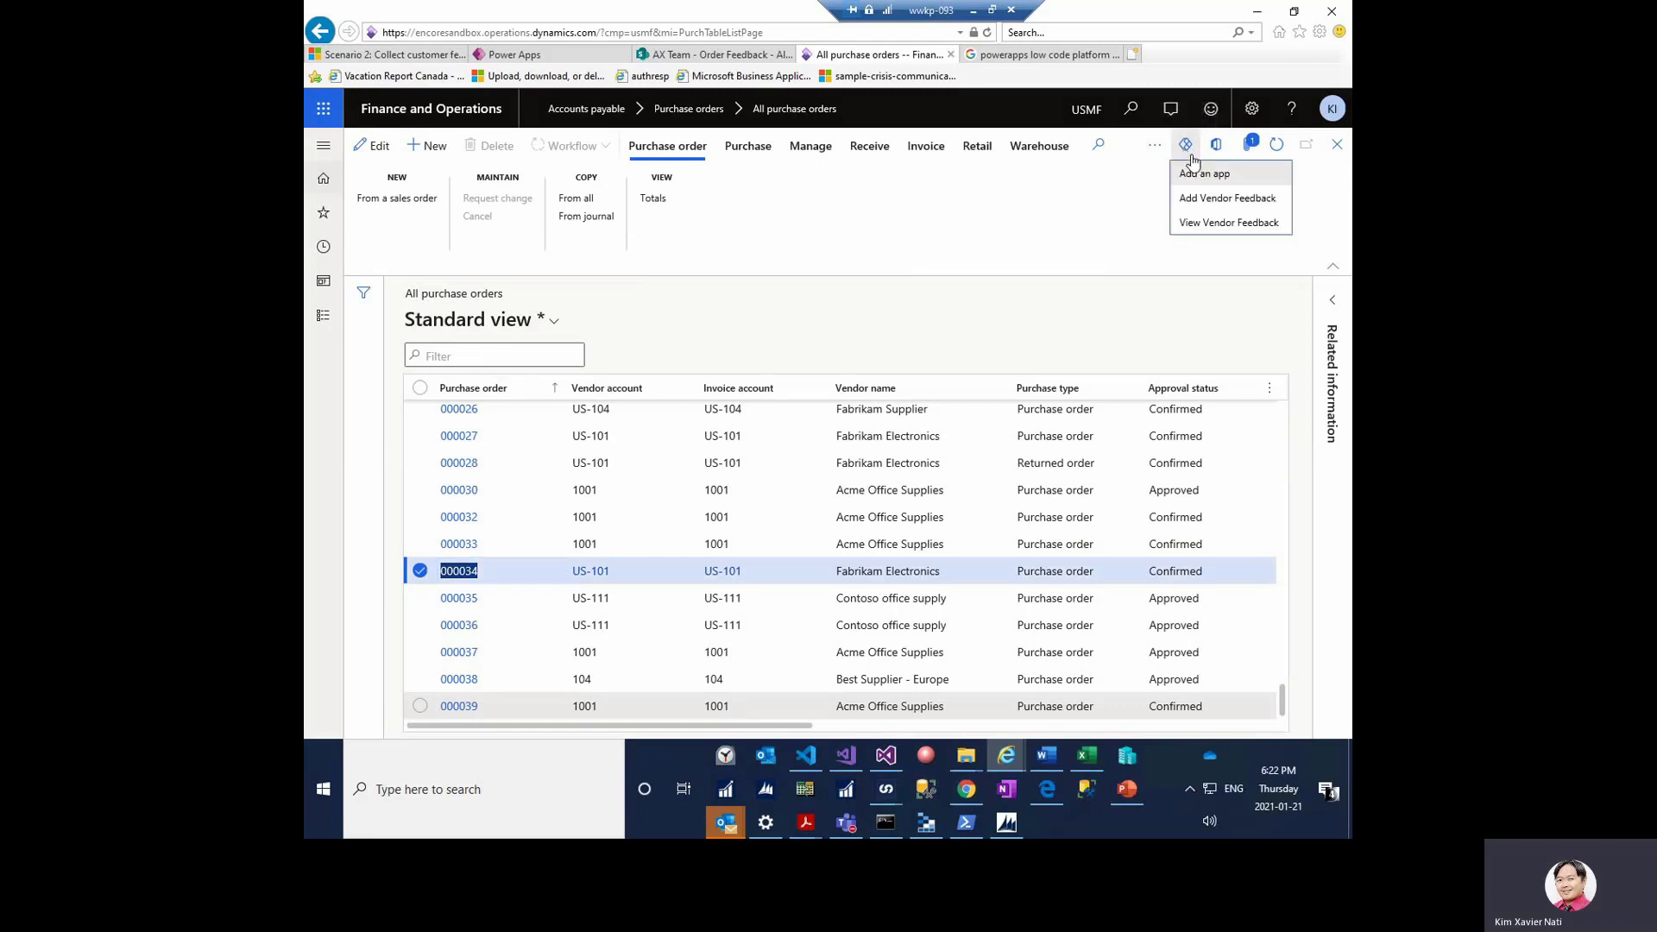
- In Add Vendor Feedback for PO 000034, rate Overall Experience five stars, comment 'Awesome!', and submit
left_click(1216, 201)
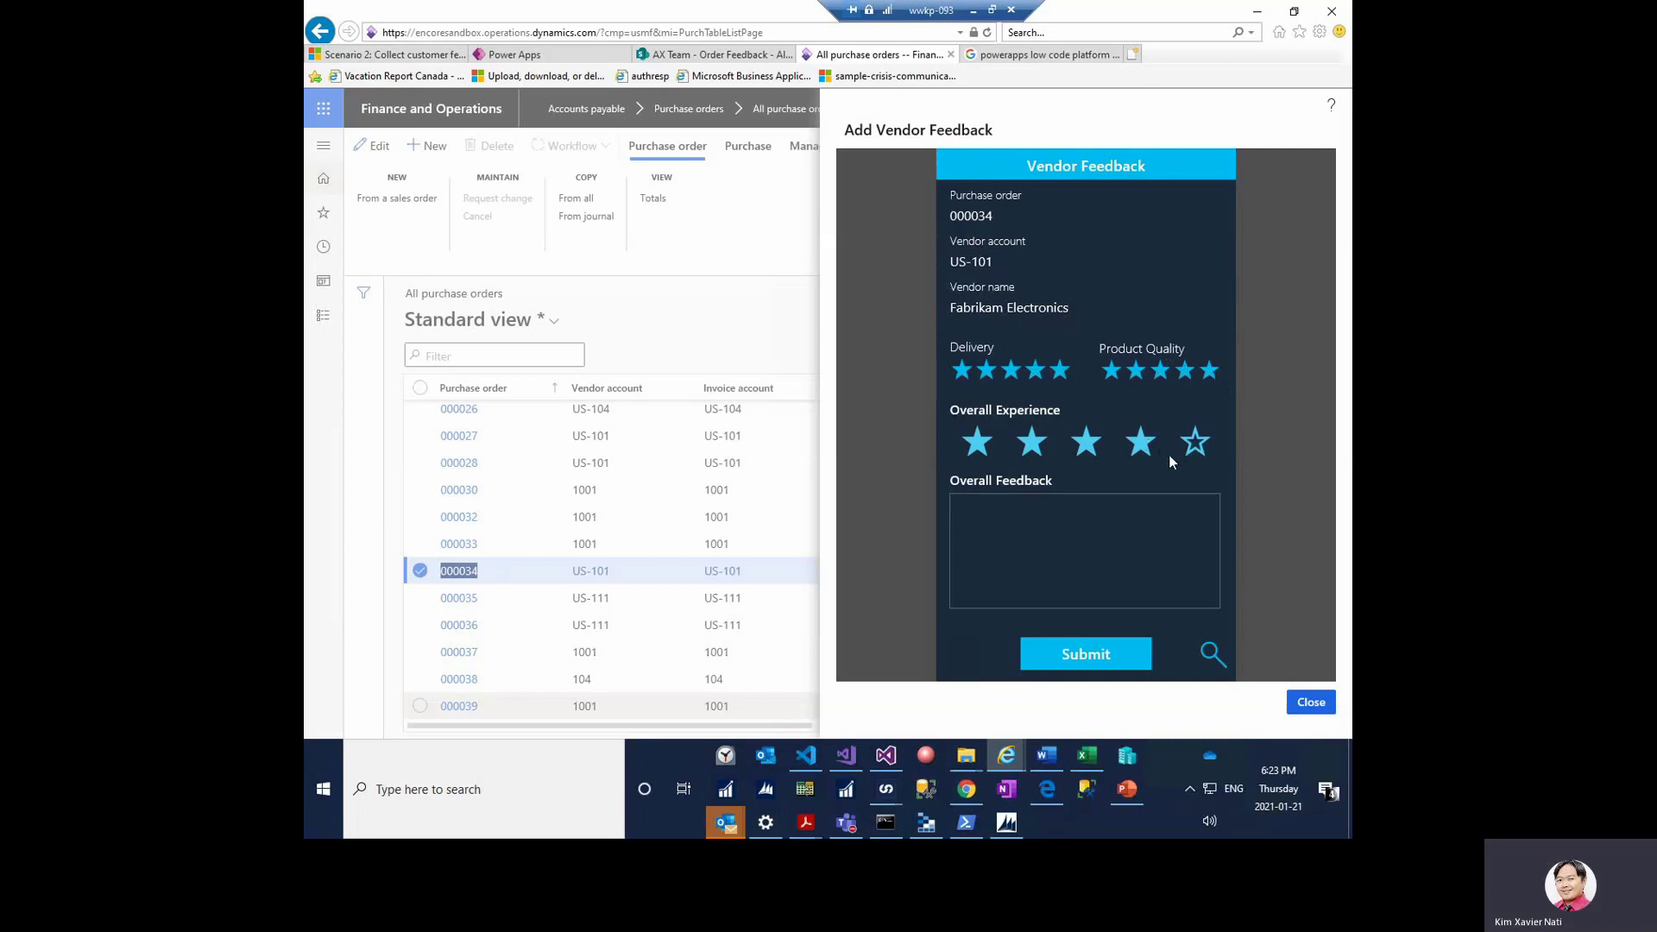
left_click(1195, 442)
left_click(1038, 531)
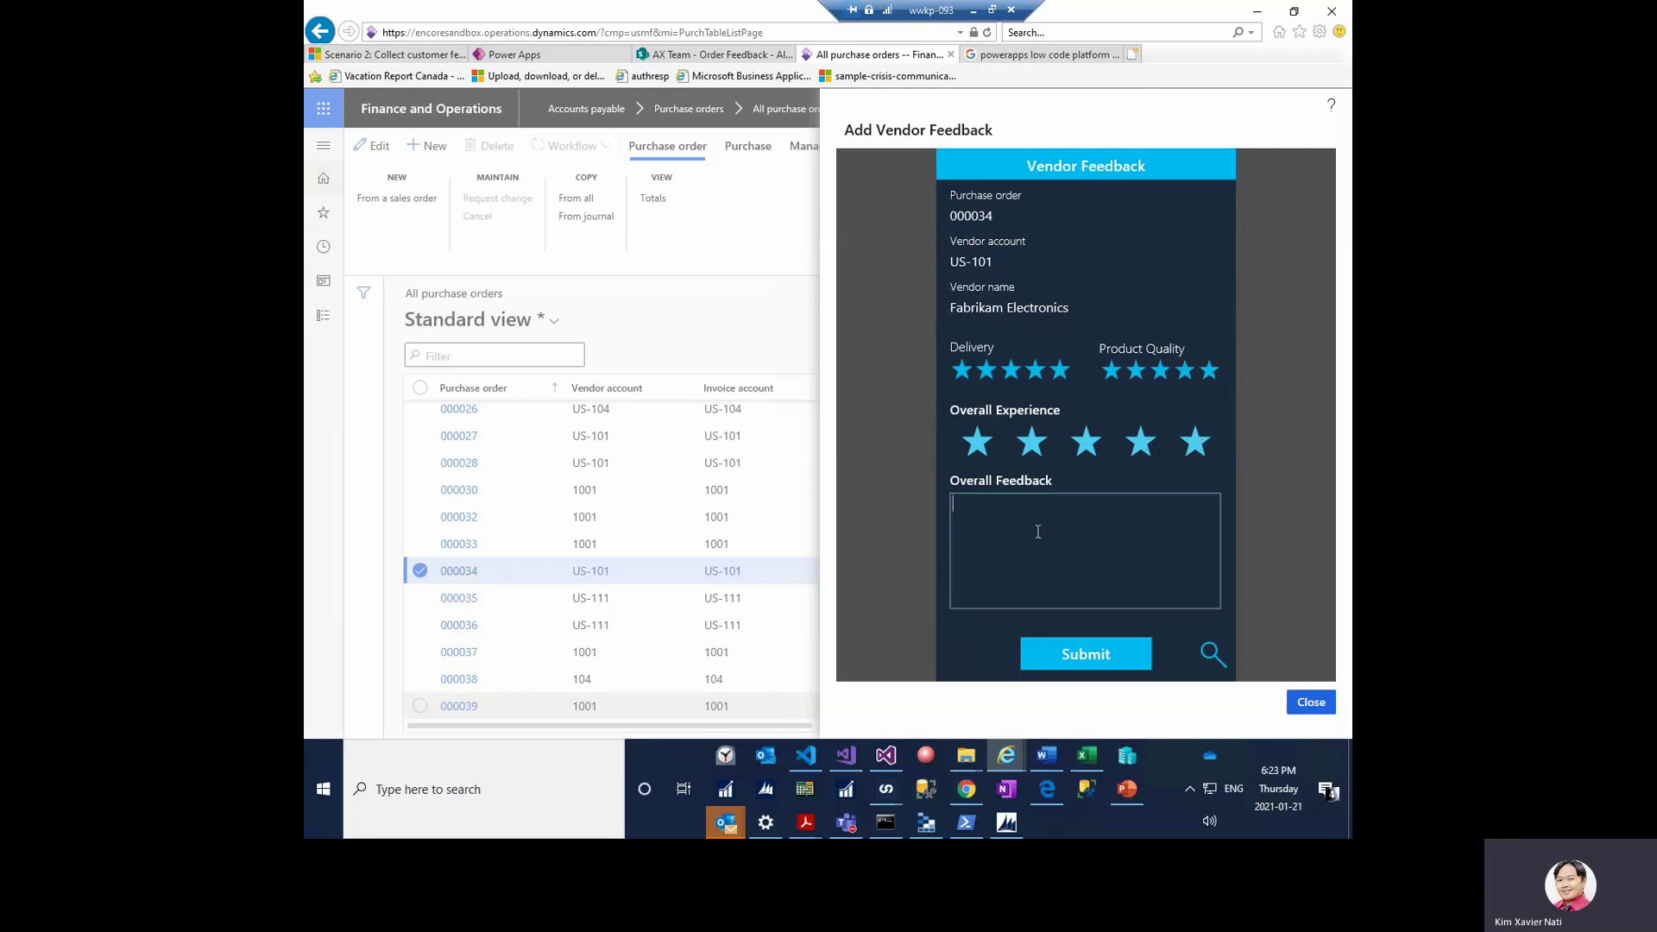
type("Awesome!")
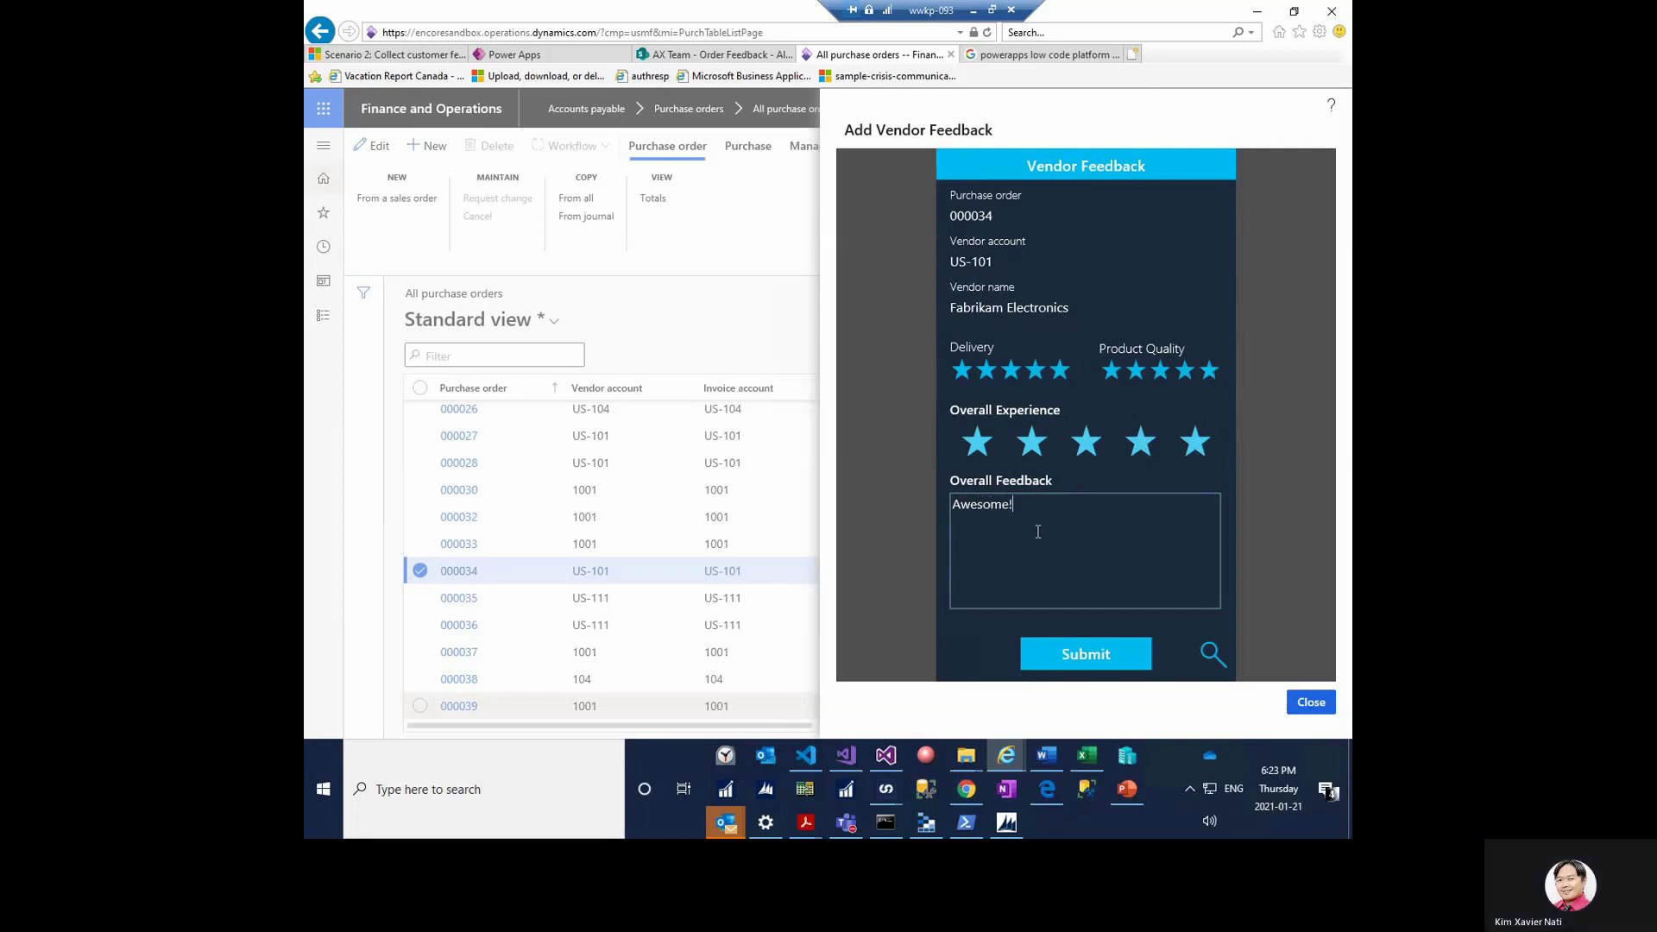
left_click(1086, 656)
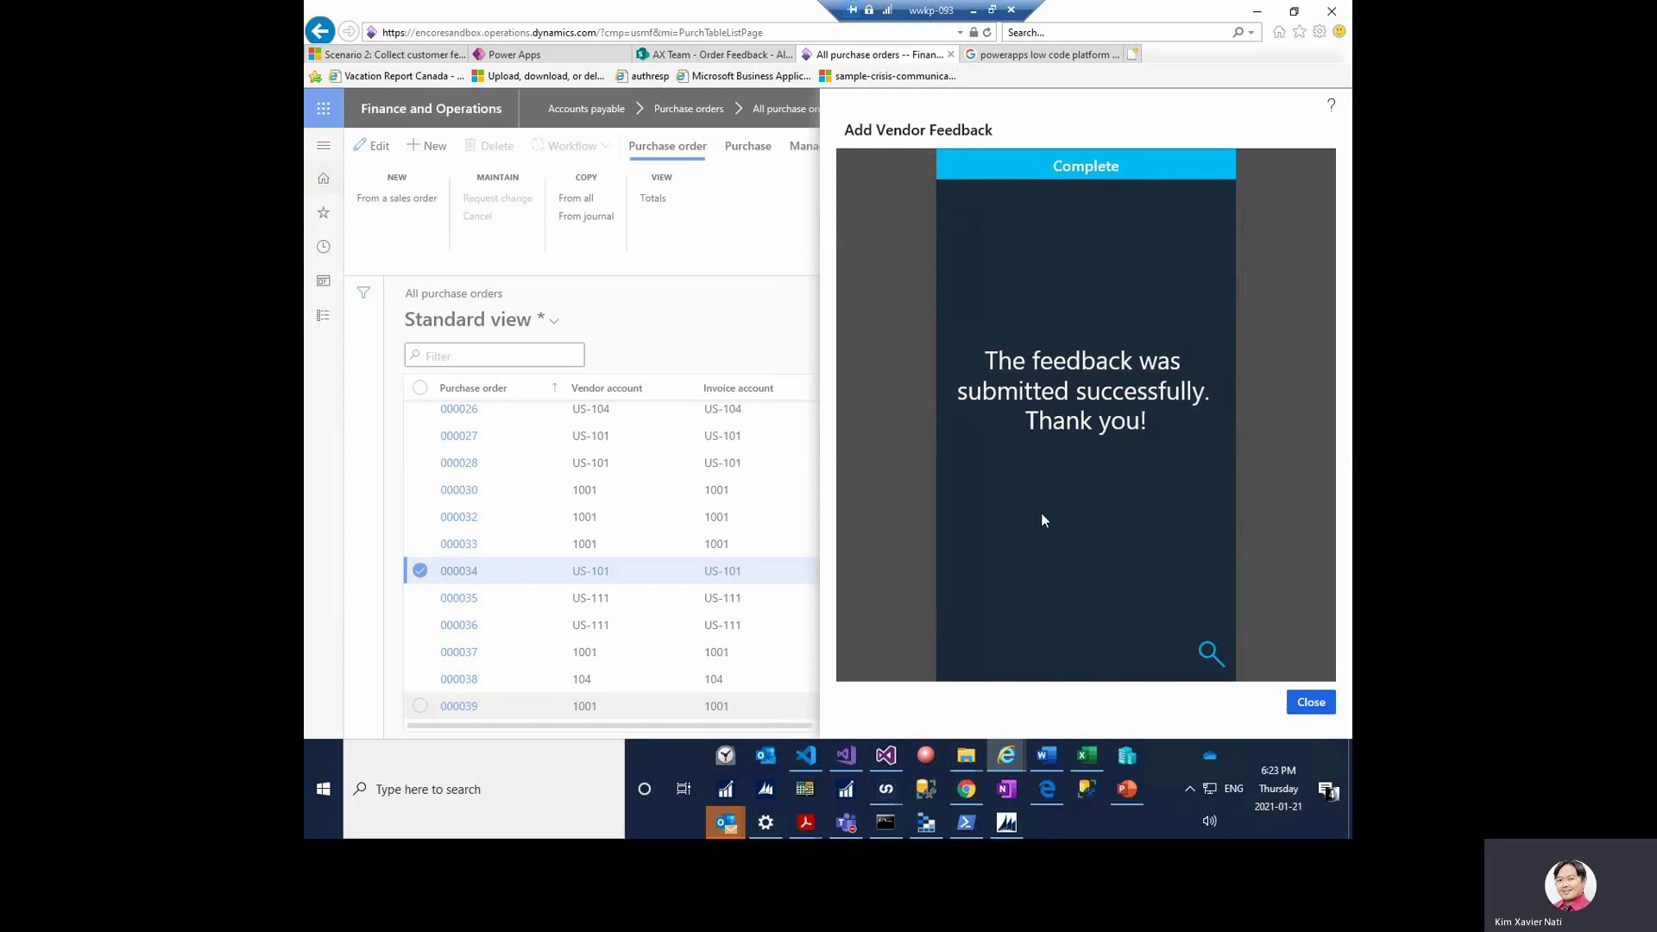
left_click(709, 57)
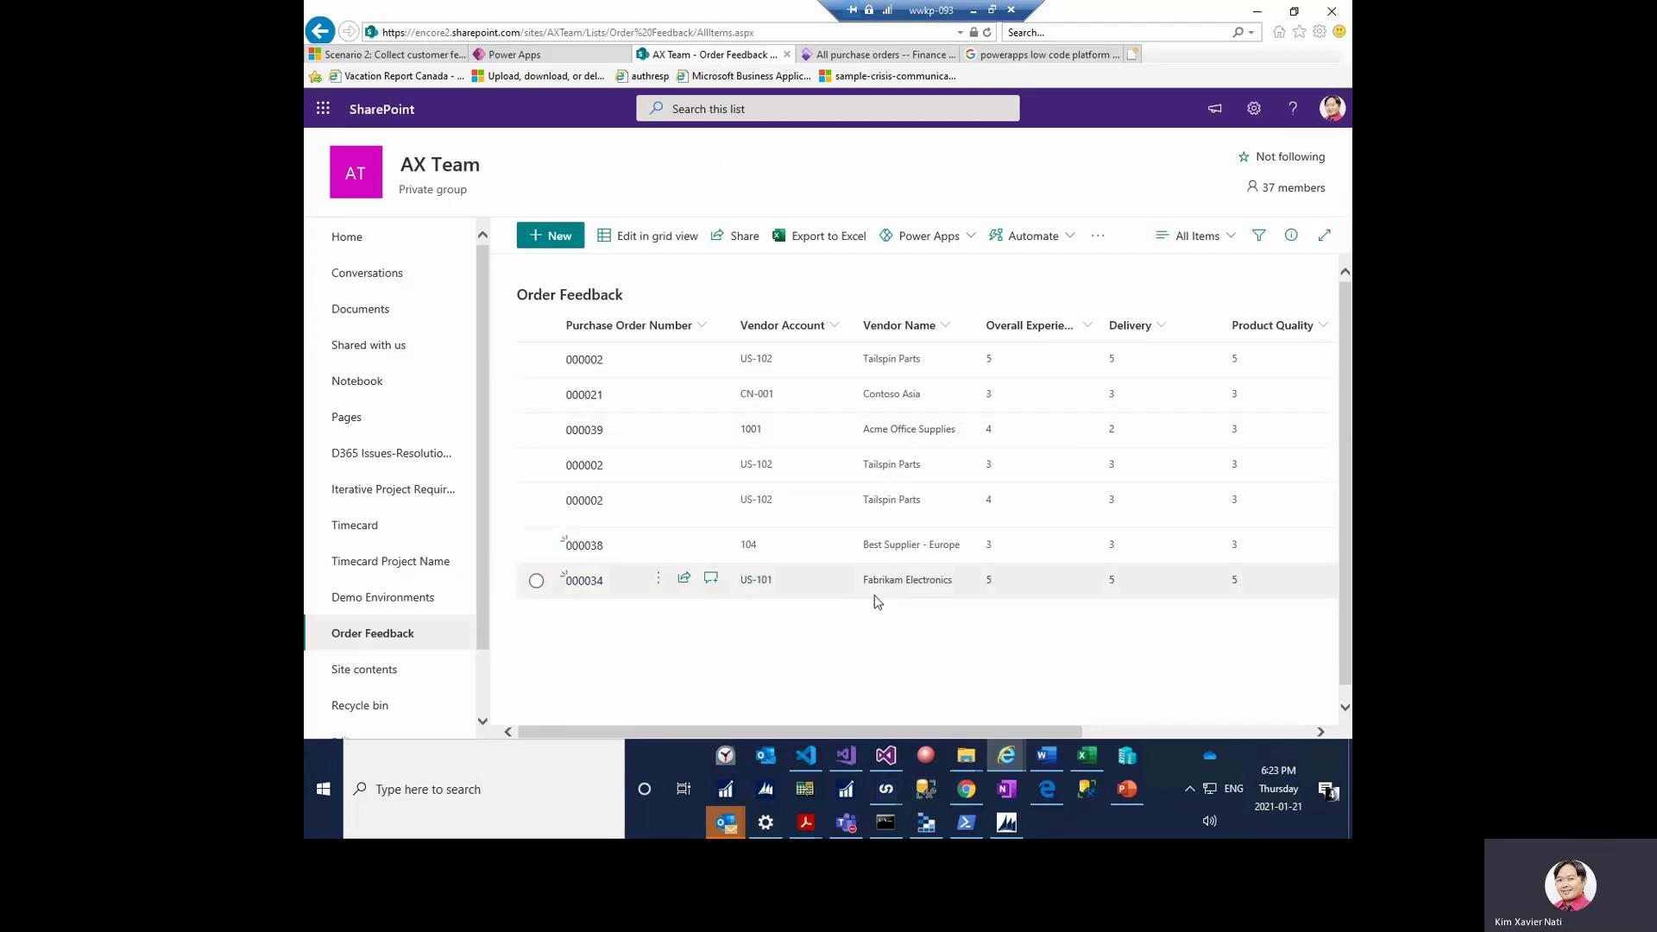
left_click_drag(880, 737, 846, 727)
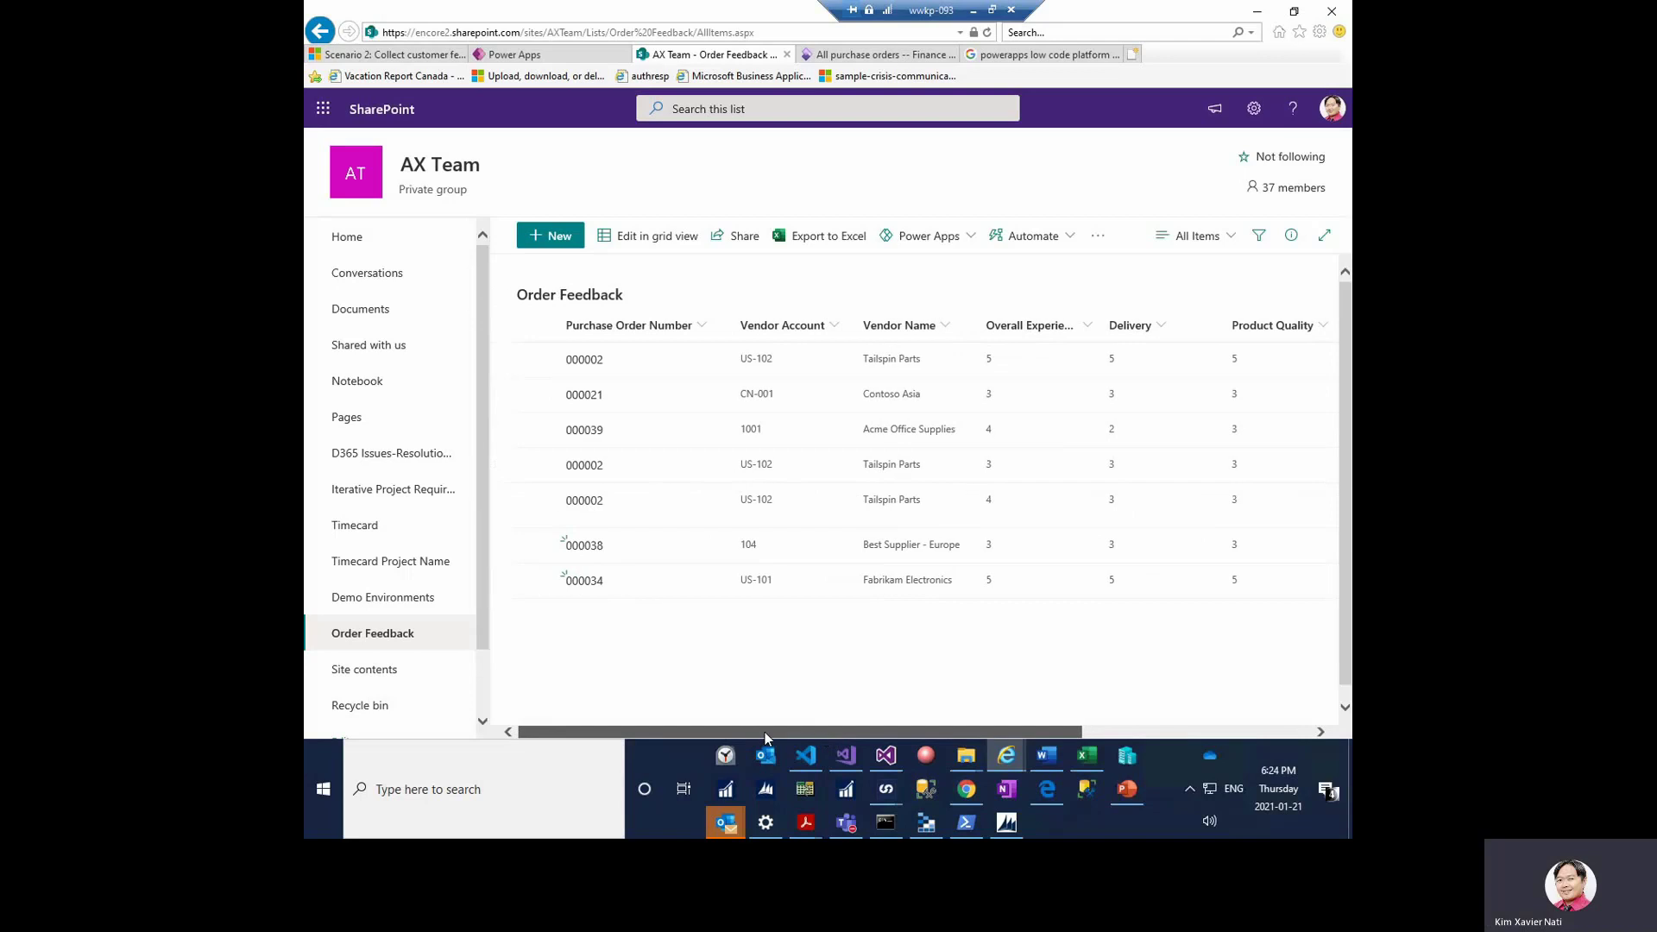
left_click(873, 54)
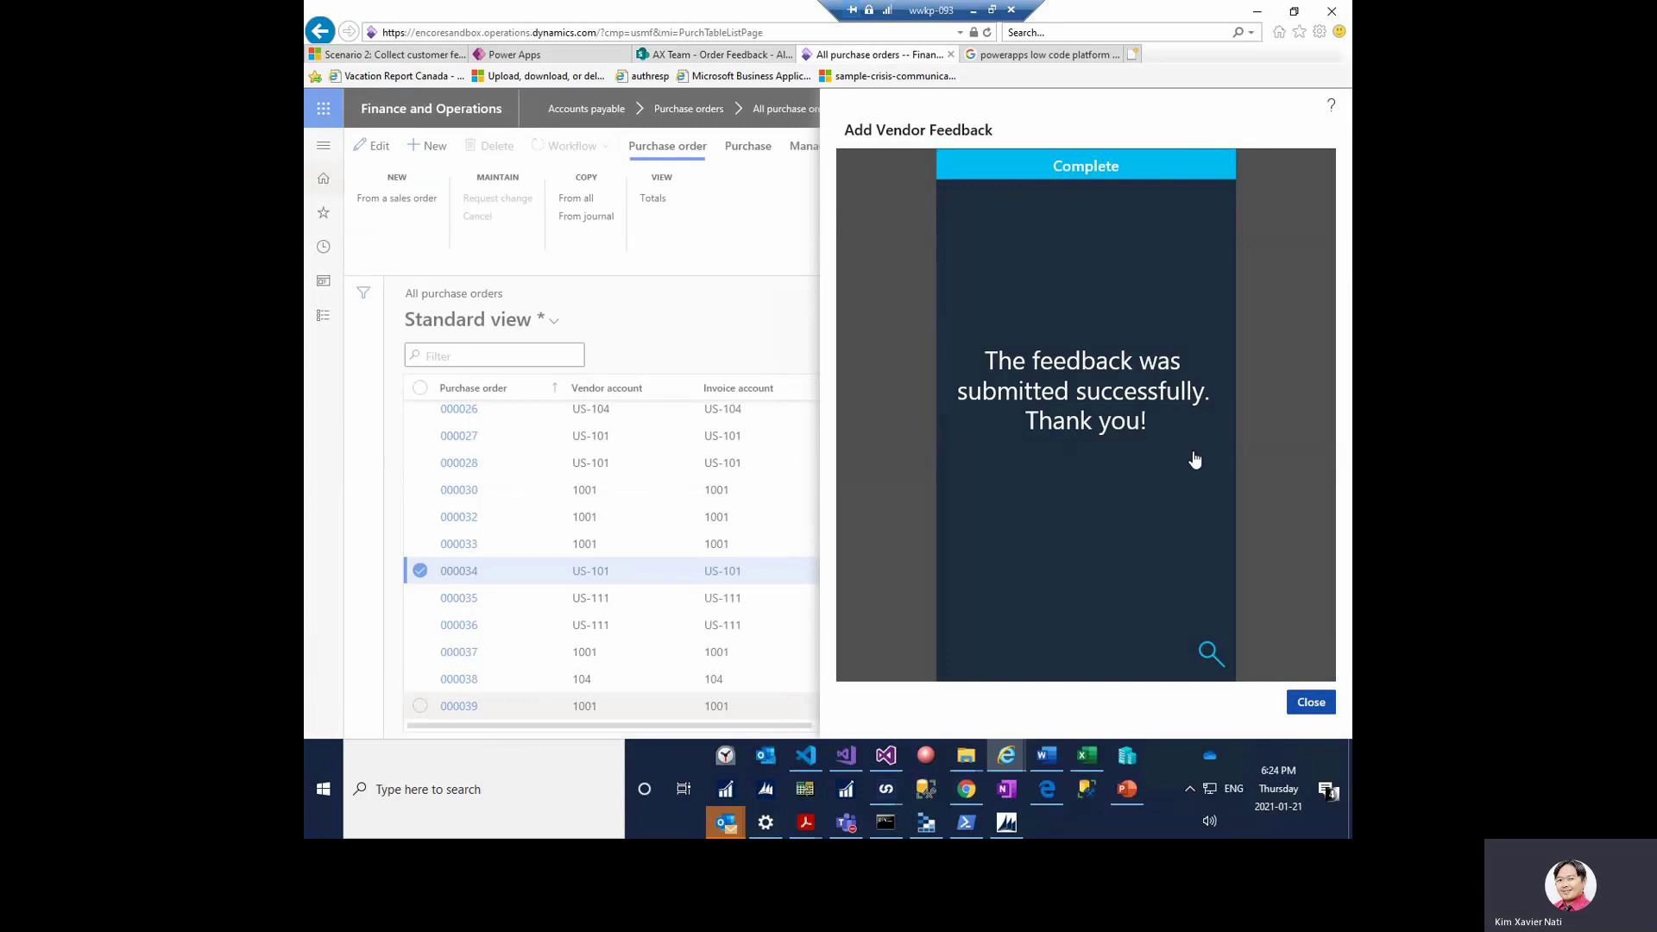
- Close the feedback form and launch View Vendor Feedback from the Power Apps list
key("alt+Return")
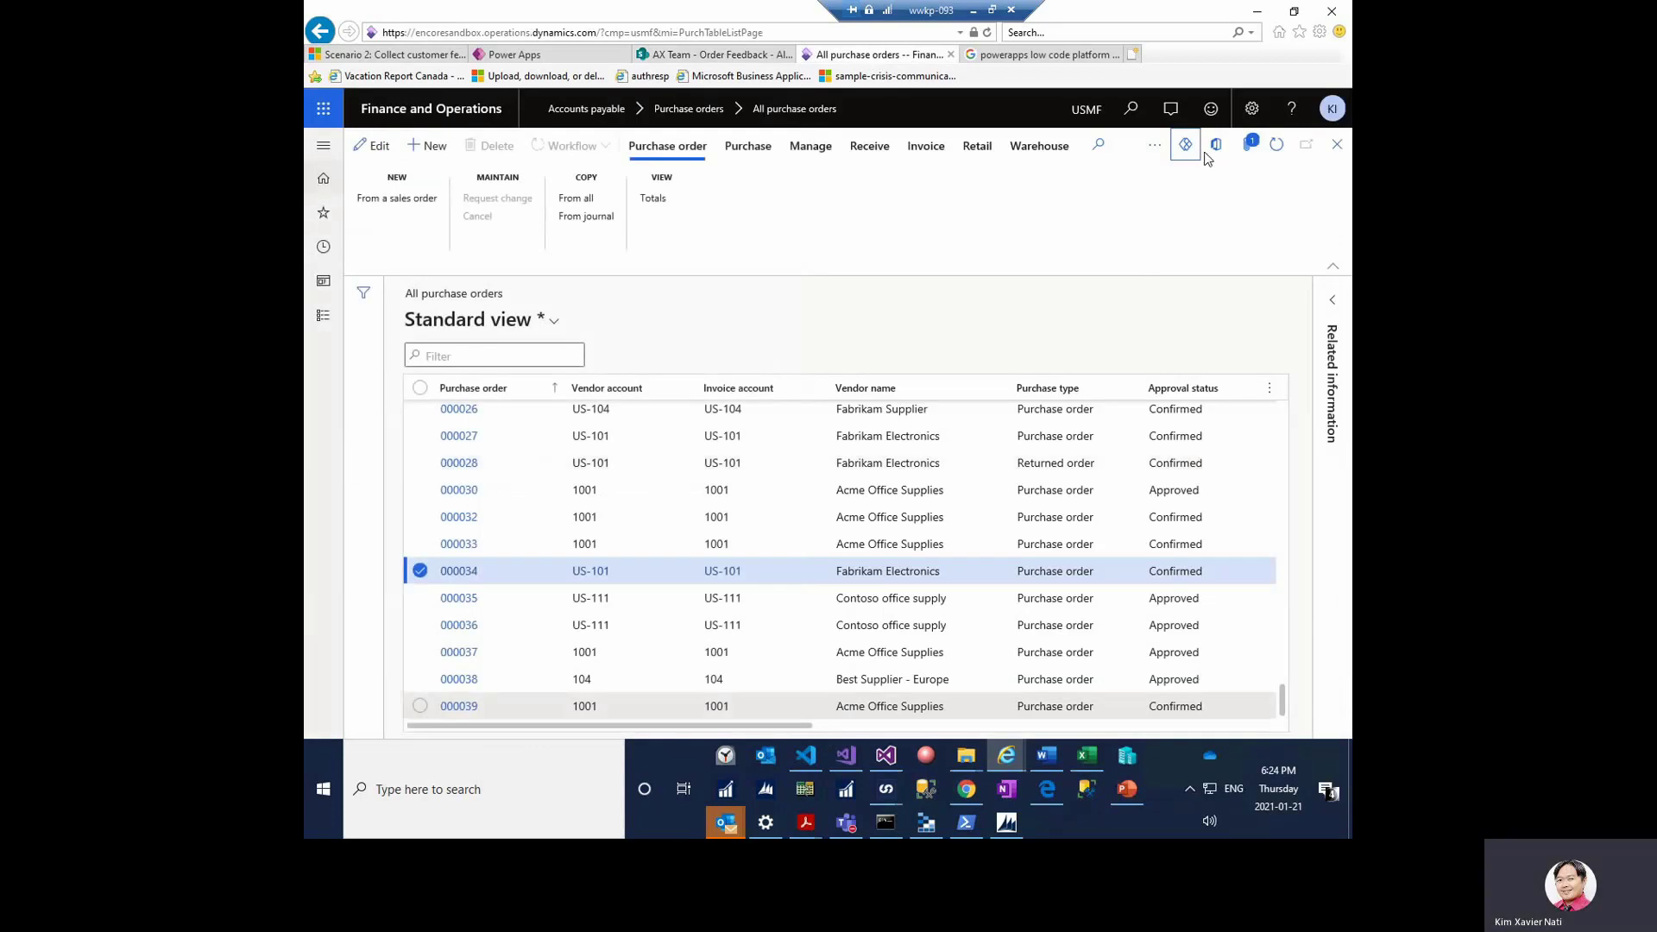
left_click(1187, 146)
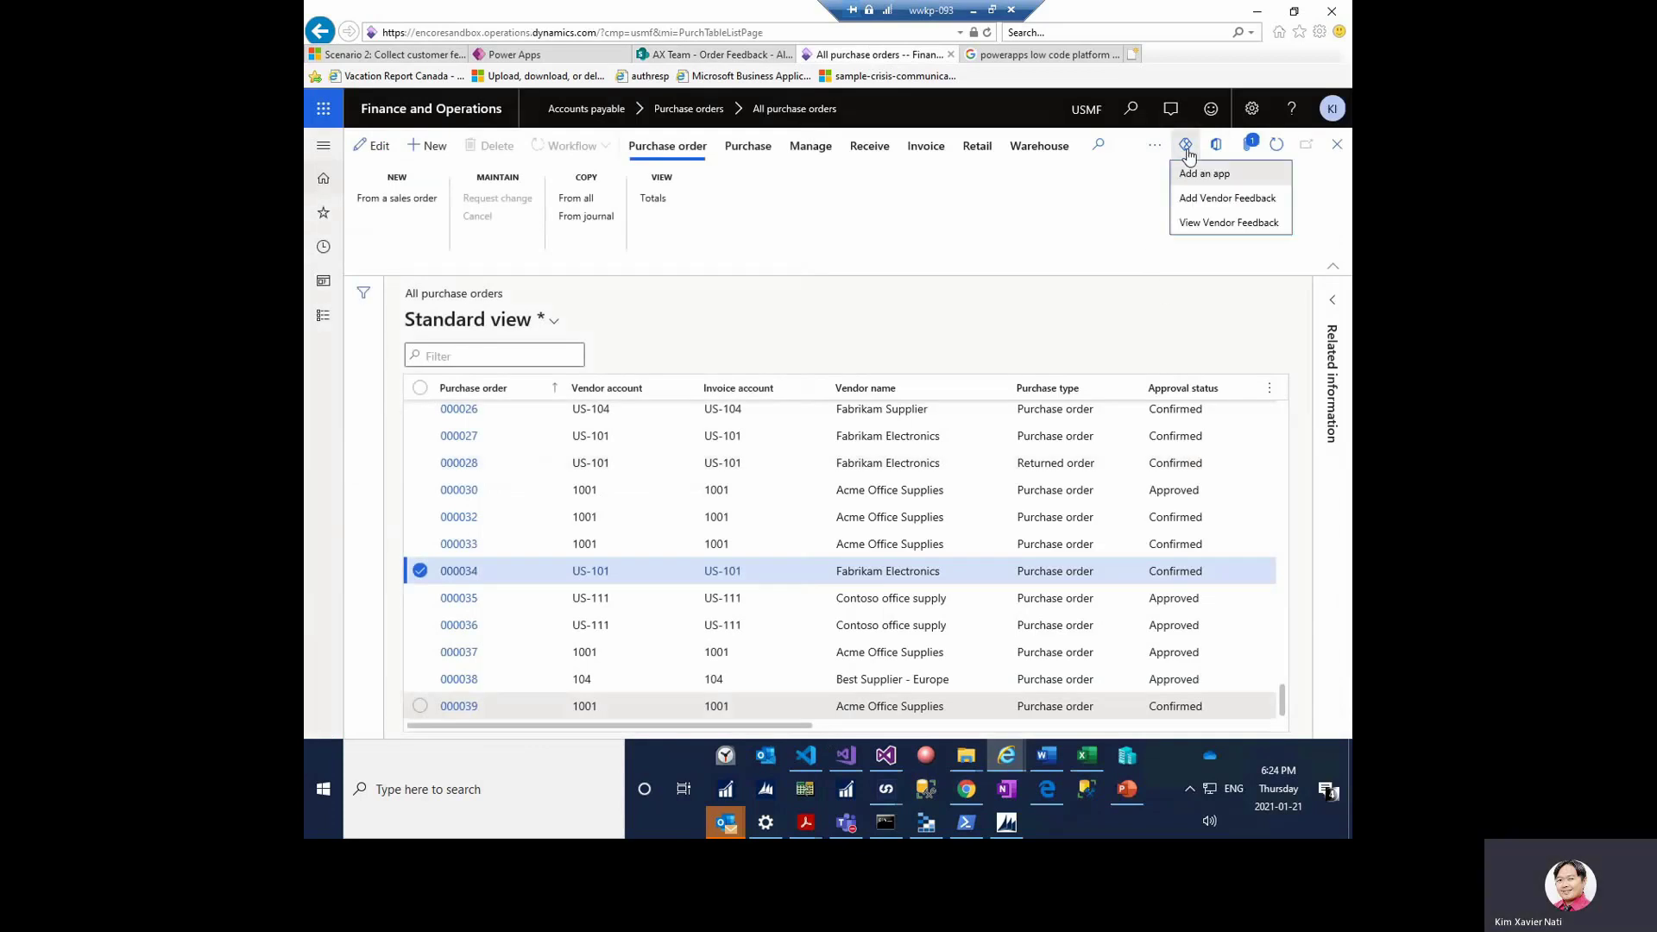
left_click(1211, 226)
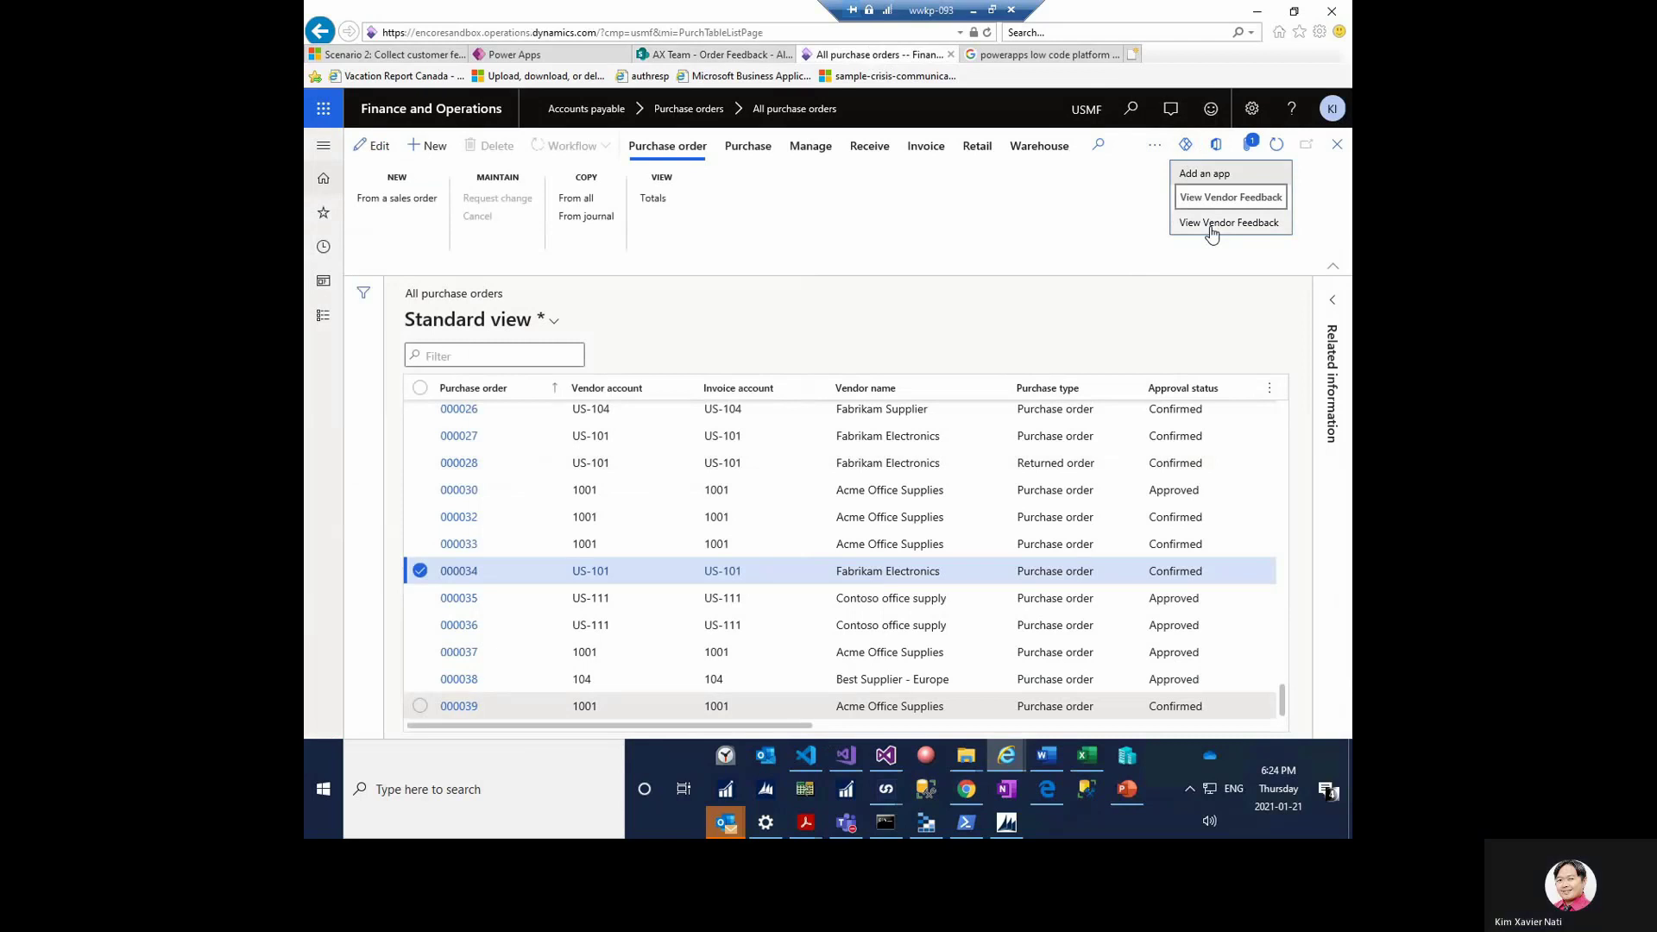
left_click(1211, 226)
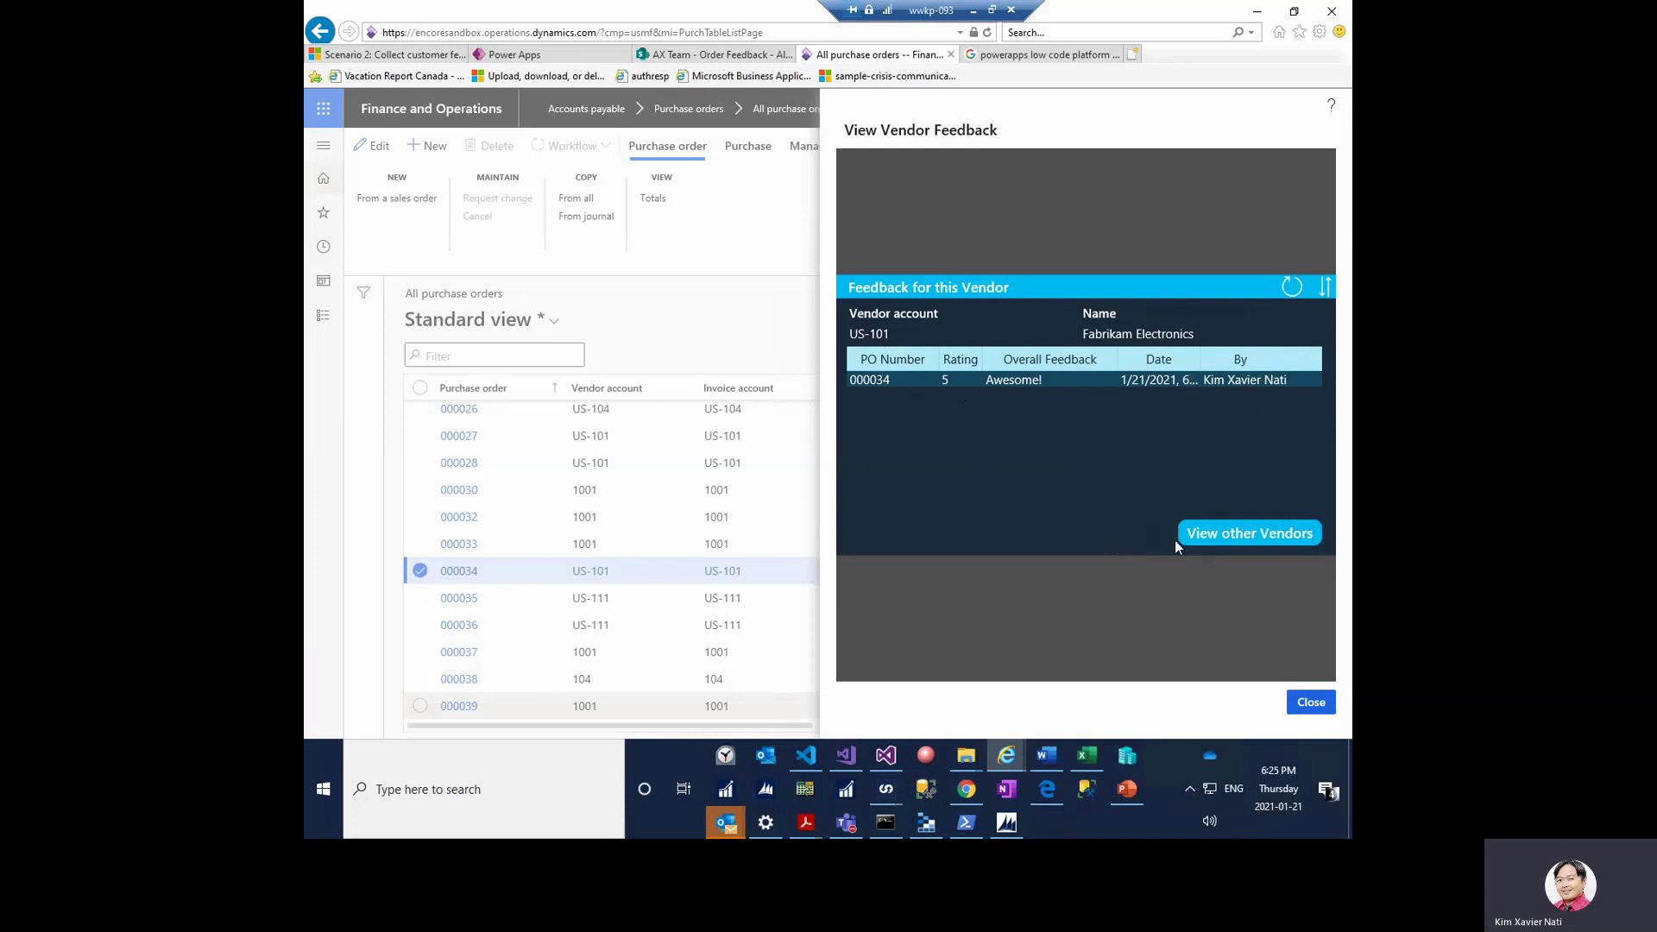
- Switch to other vendors' feedback and clear the US-101 search to list all feedback
left_click(1266, 535)
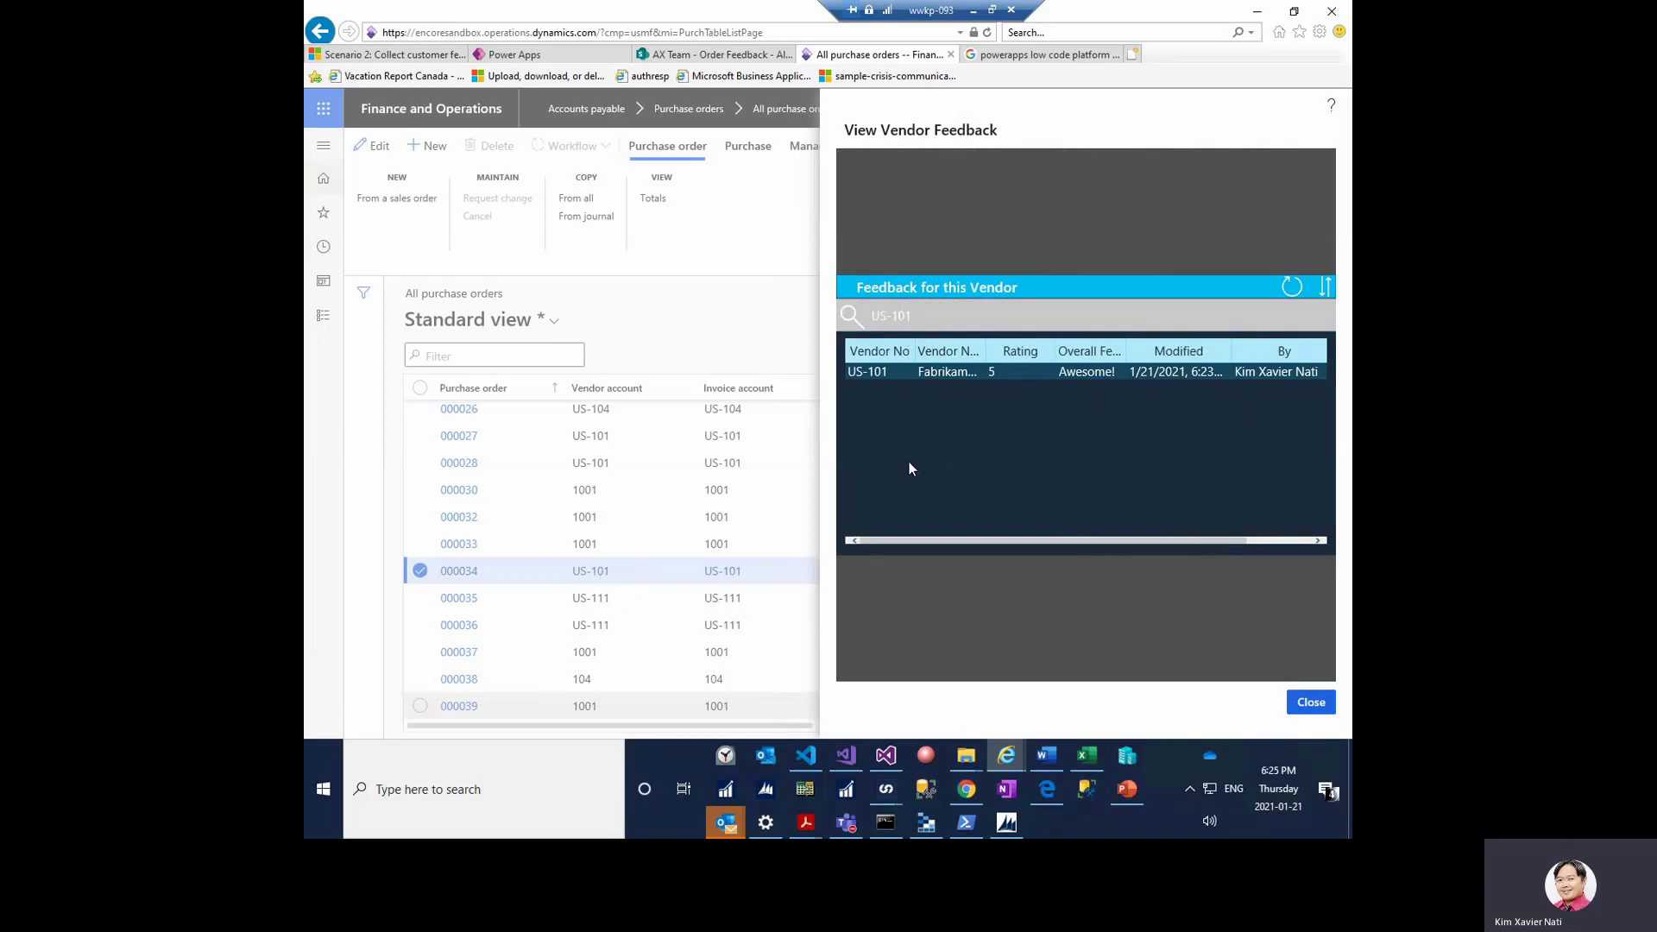
left_click(949, 315)
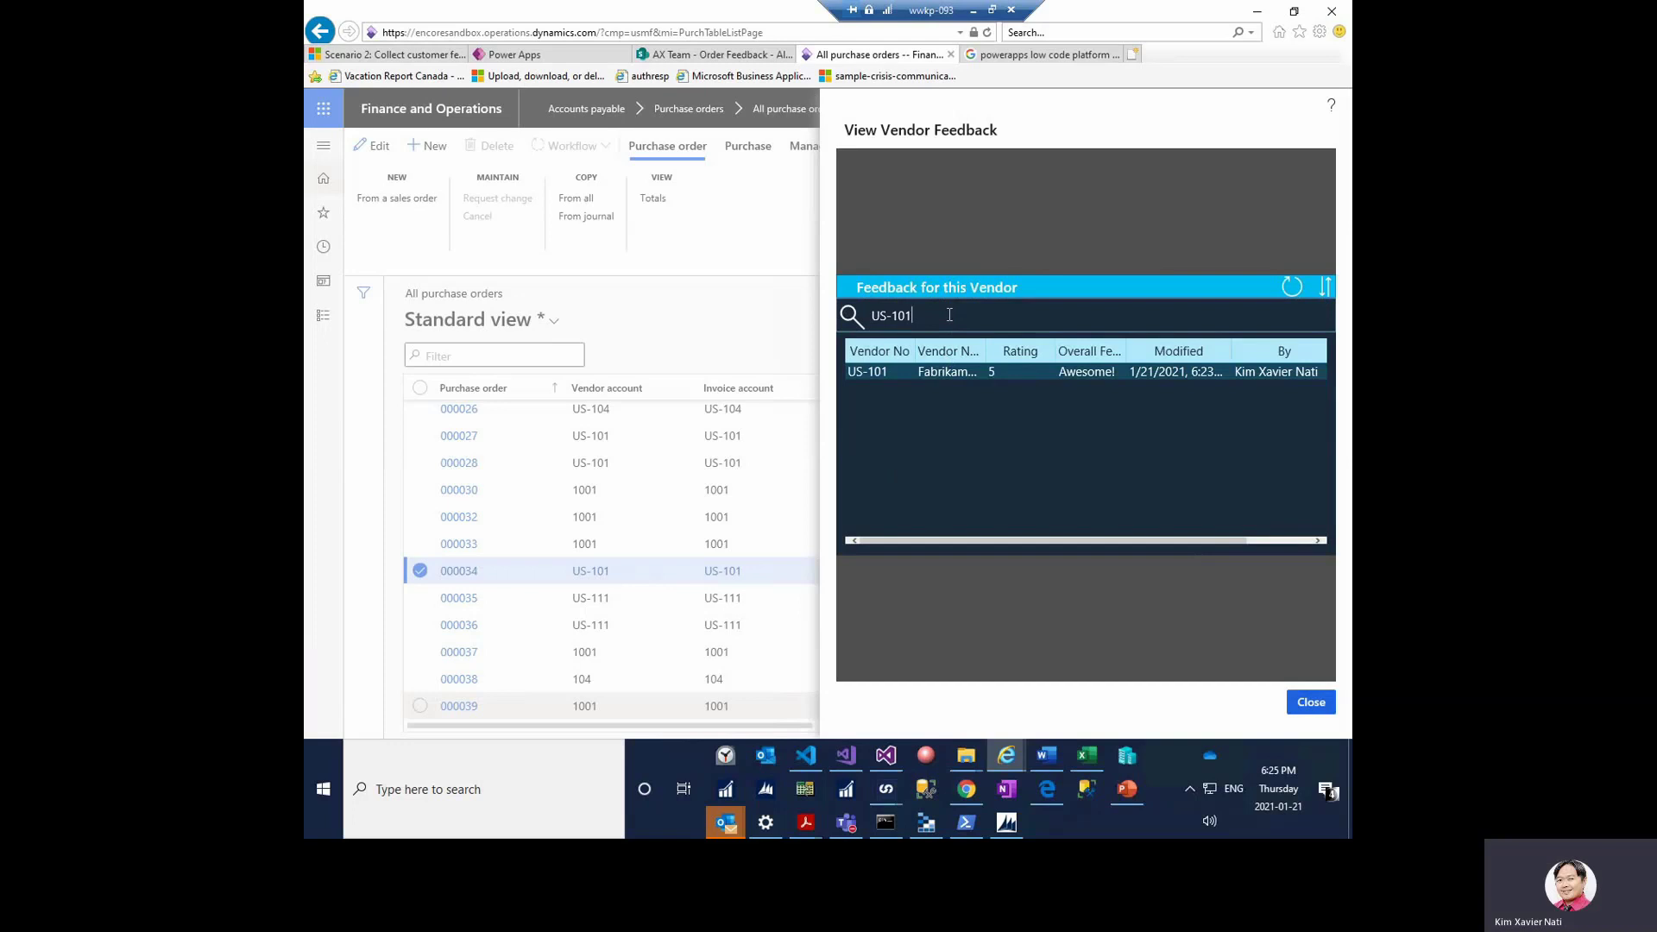
triple_click(949, 315)
key("BackSpace")
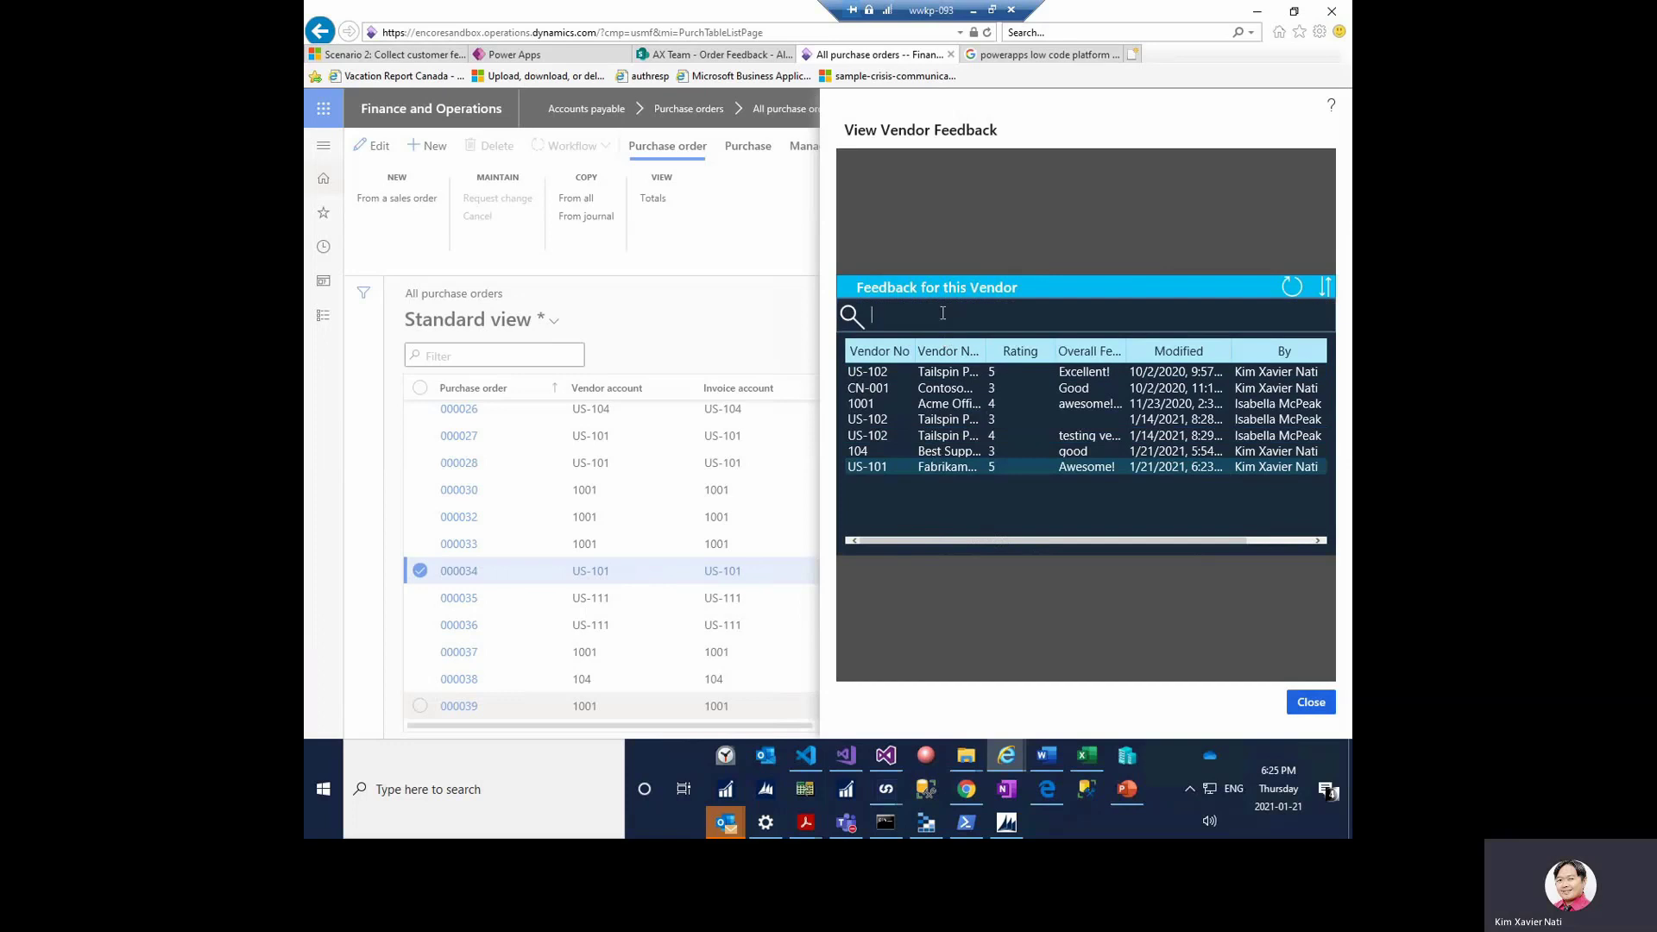
- Filter the feedback by 'acm', then by '104', clear the search, and close the viewer
type("acme")
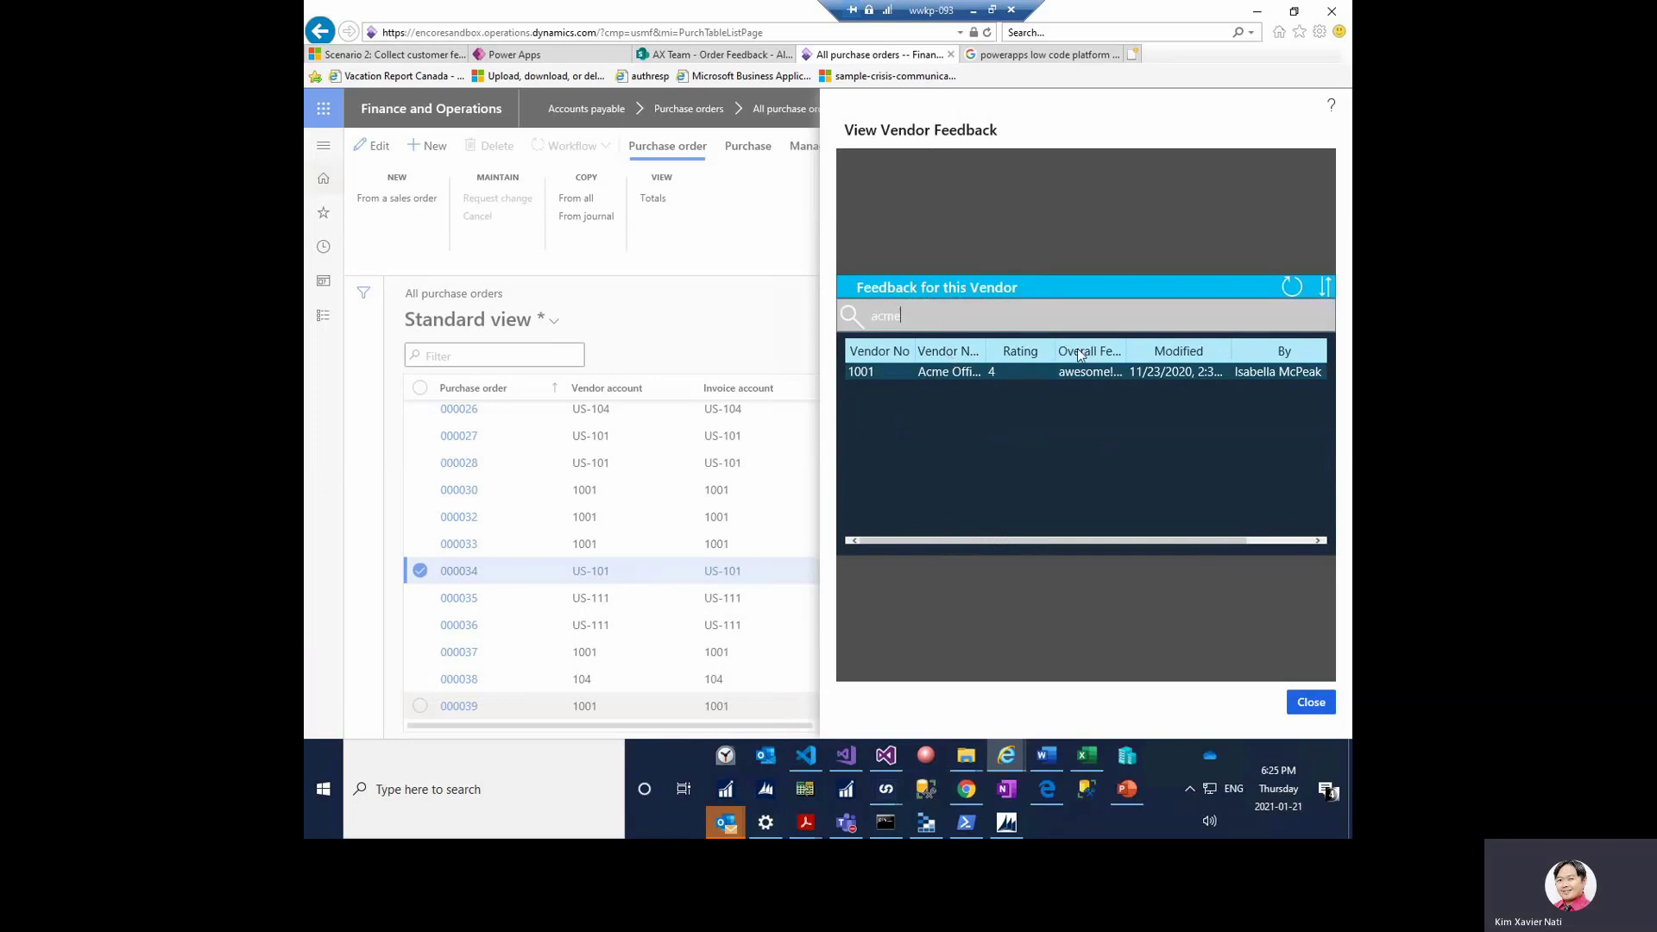
key("ctrl+a")
key("BackSpace")
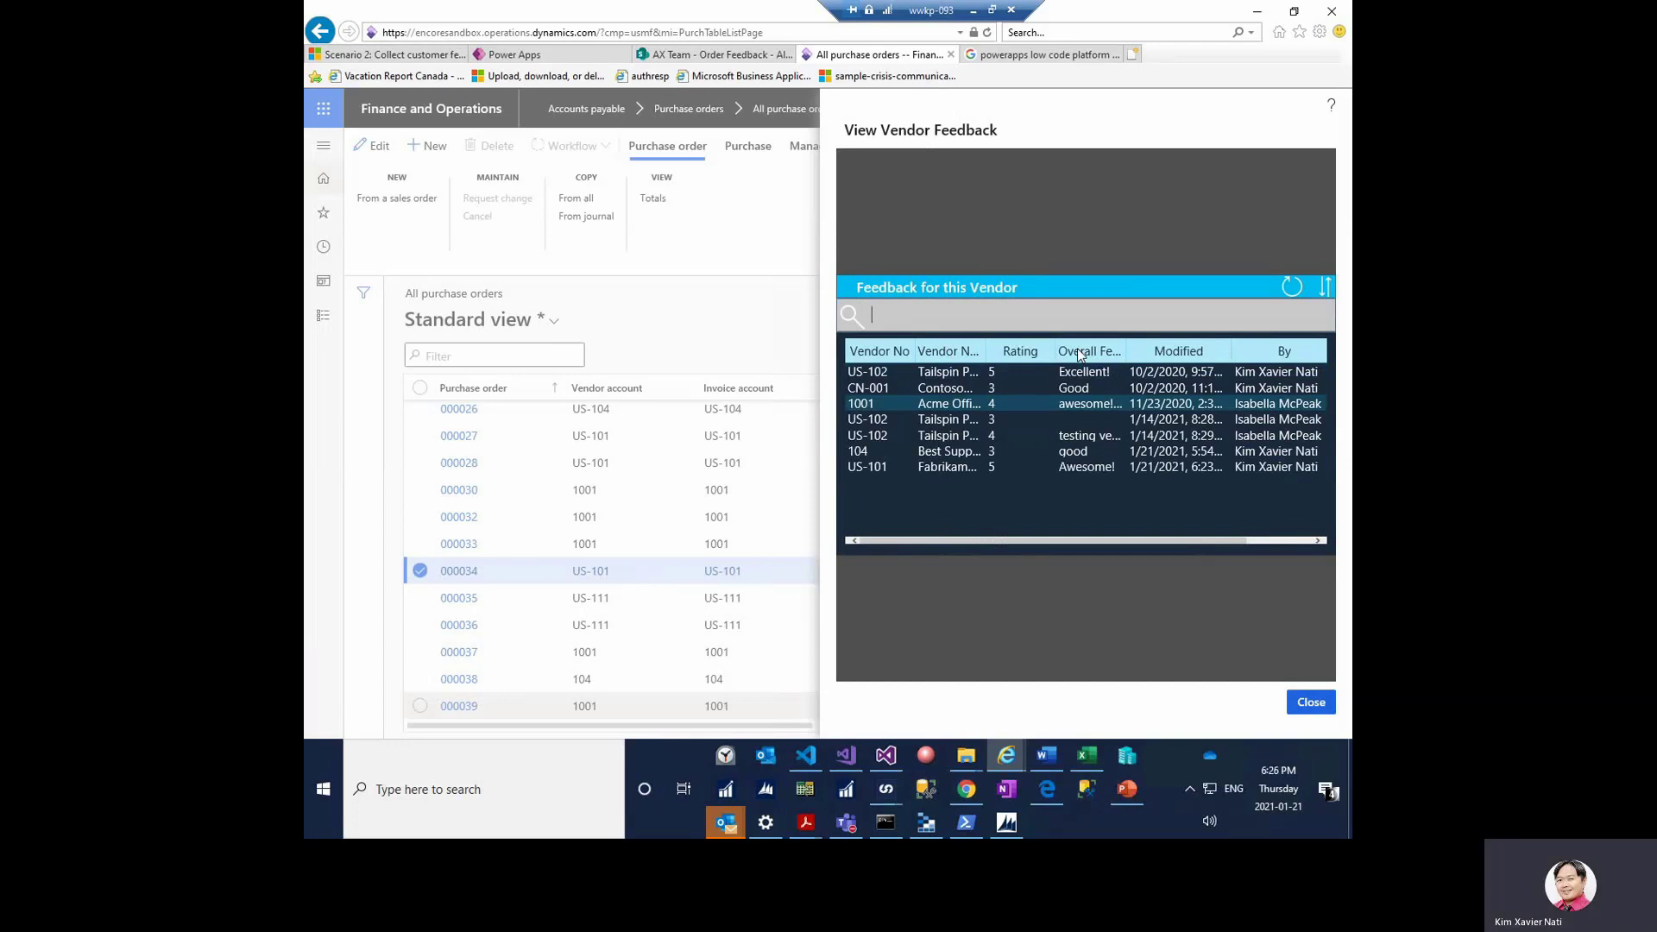
type("104")
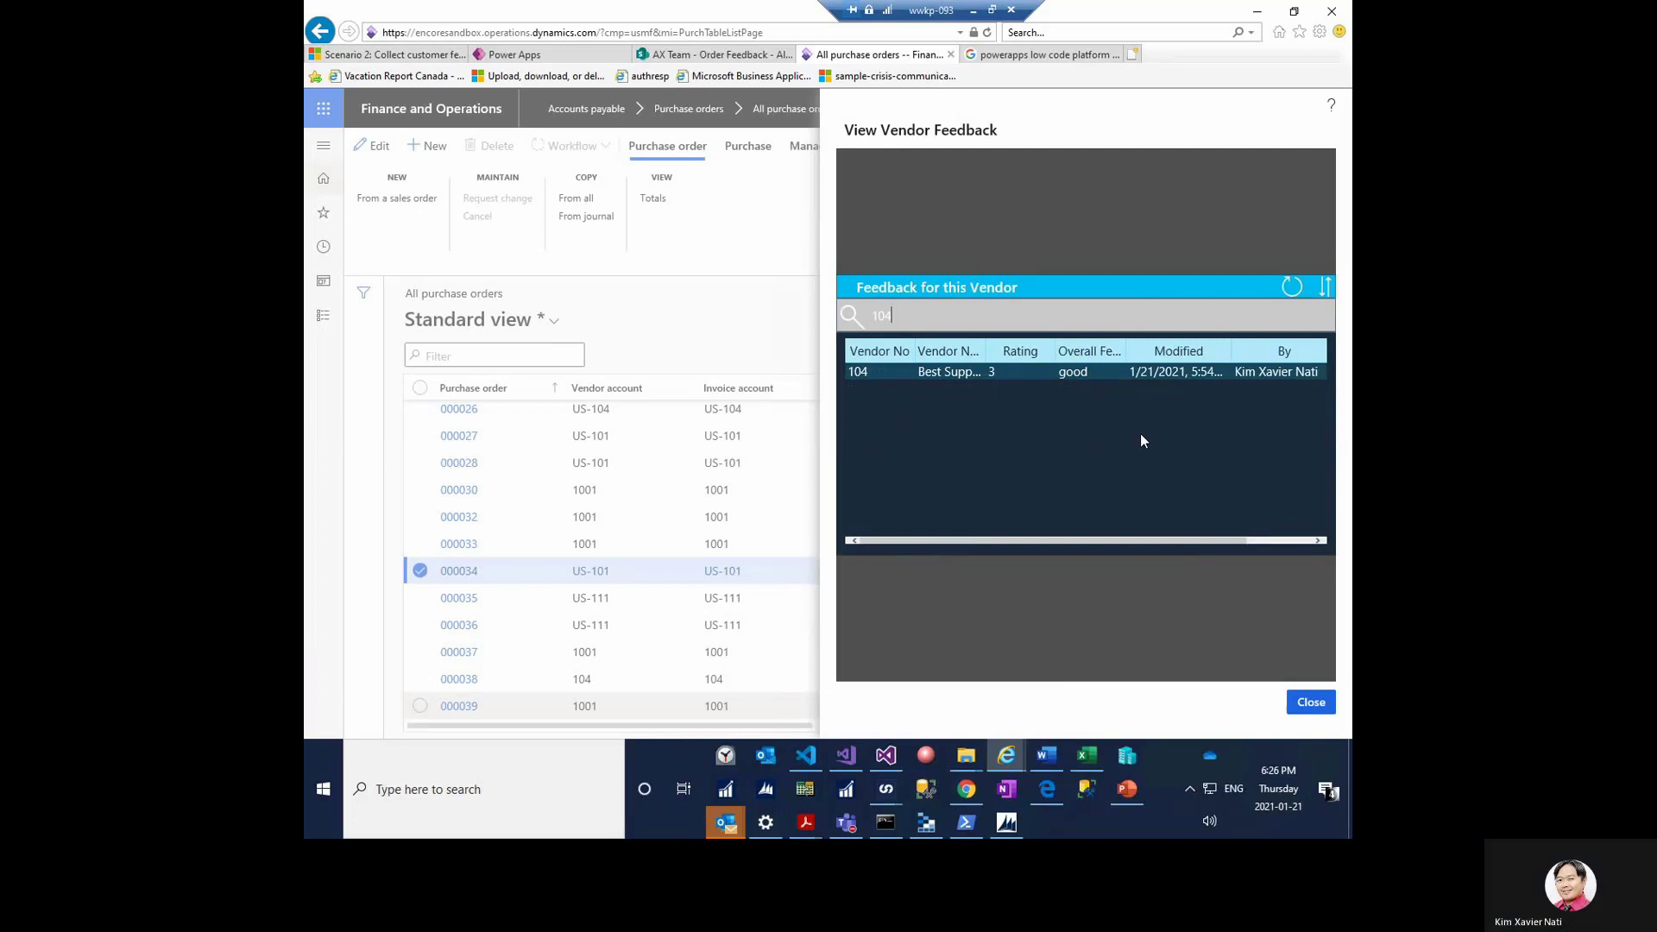
key("BackSpace")
key("BackSpace")
key("BackSpace")
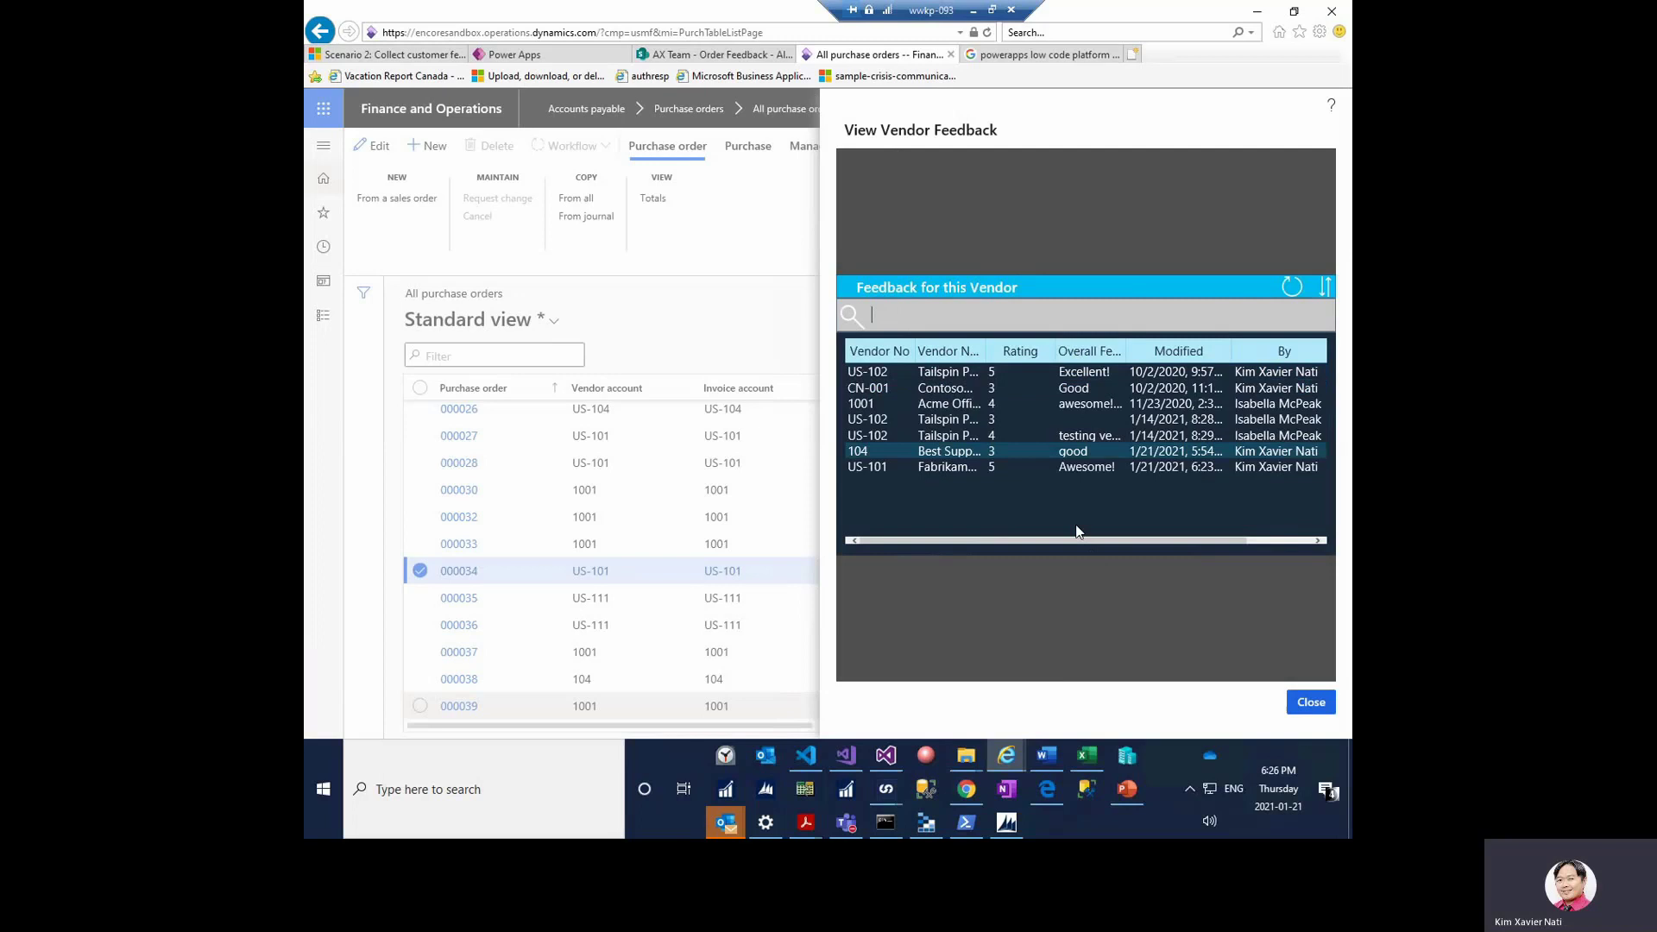
left_click(1302, 707)
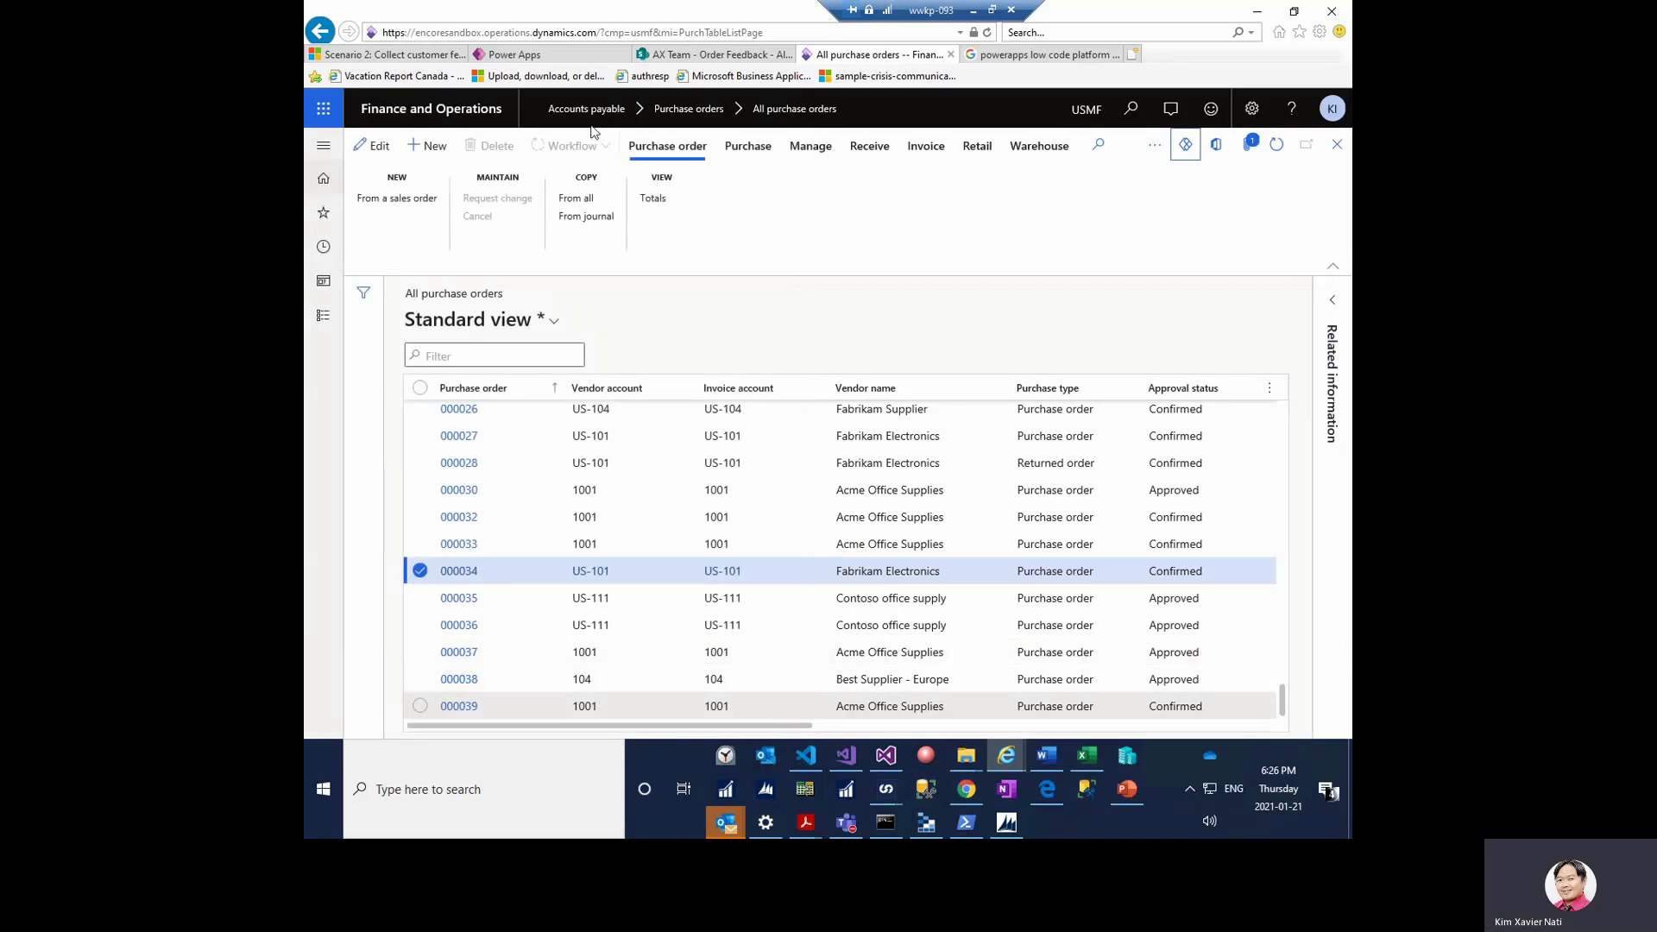
left_click(514, 54)
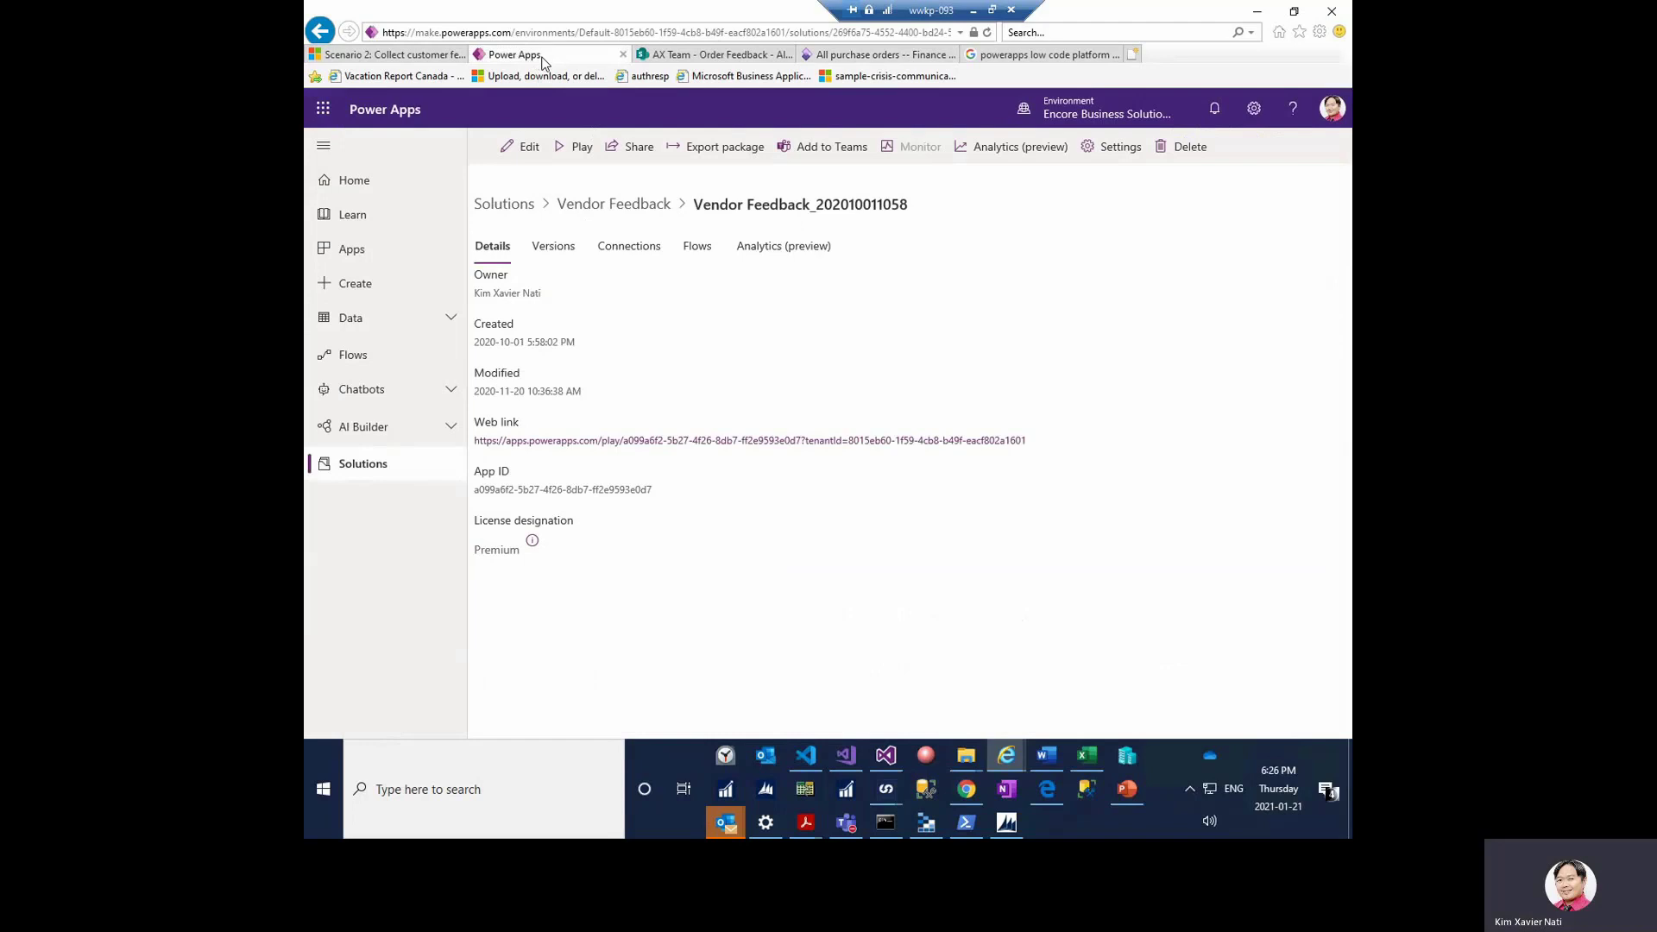
left_click(593, 209)
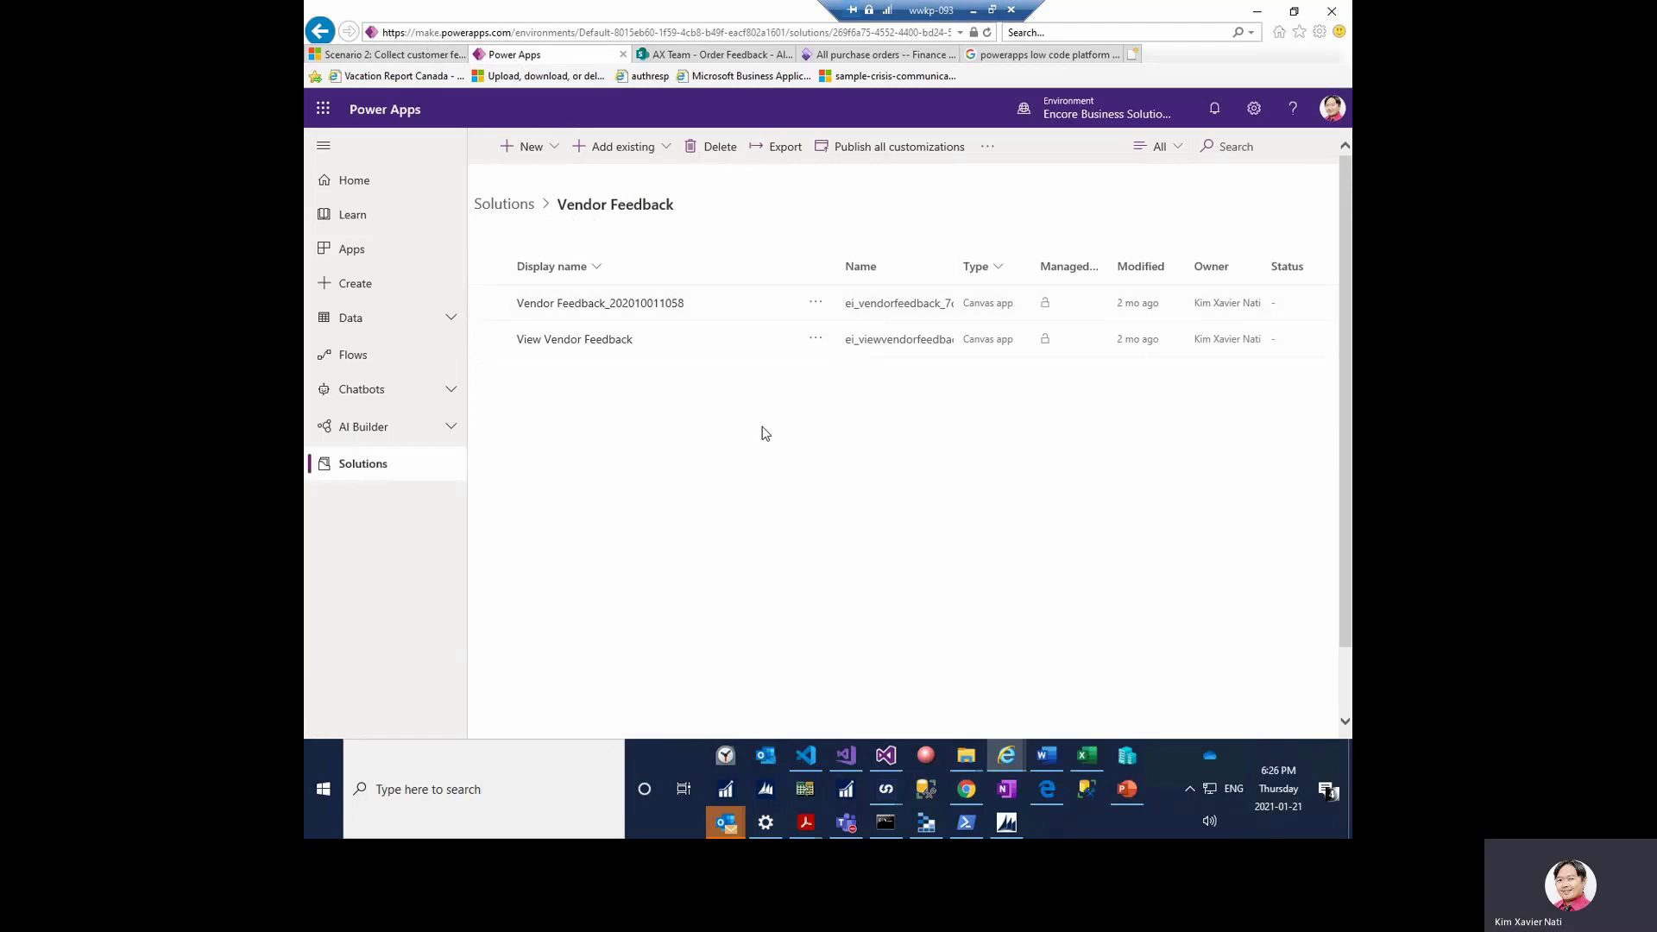
left_click(816, 306)
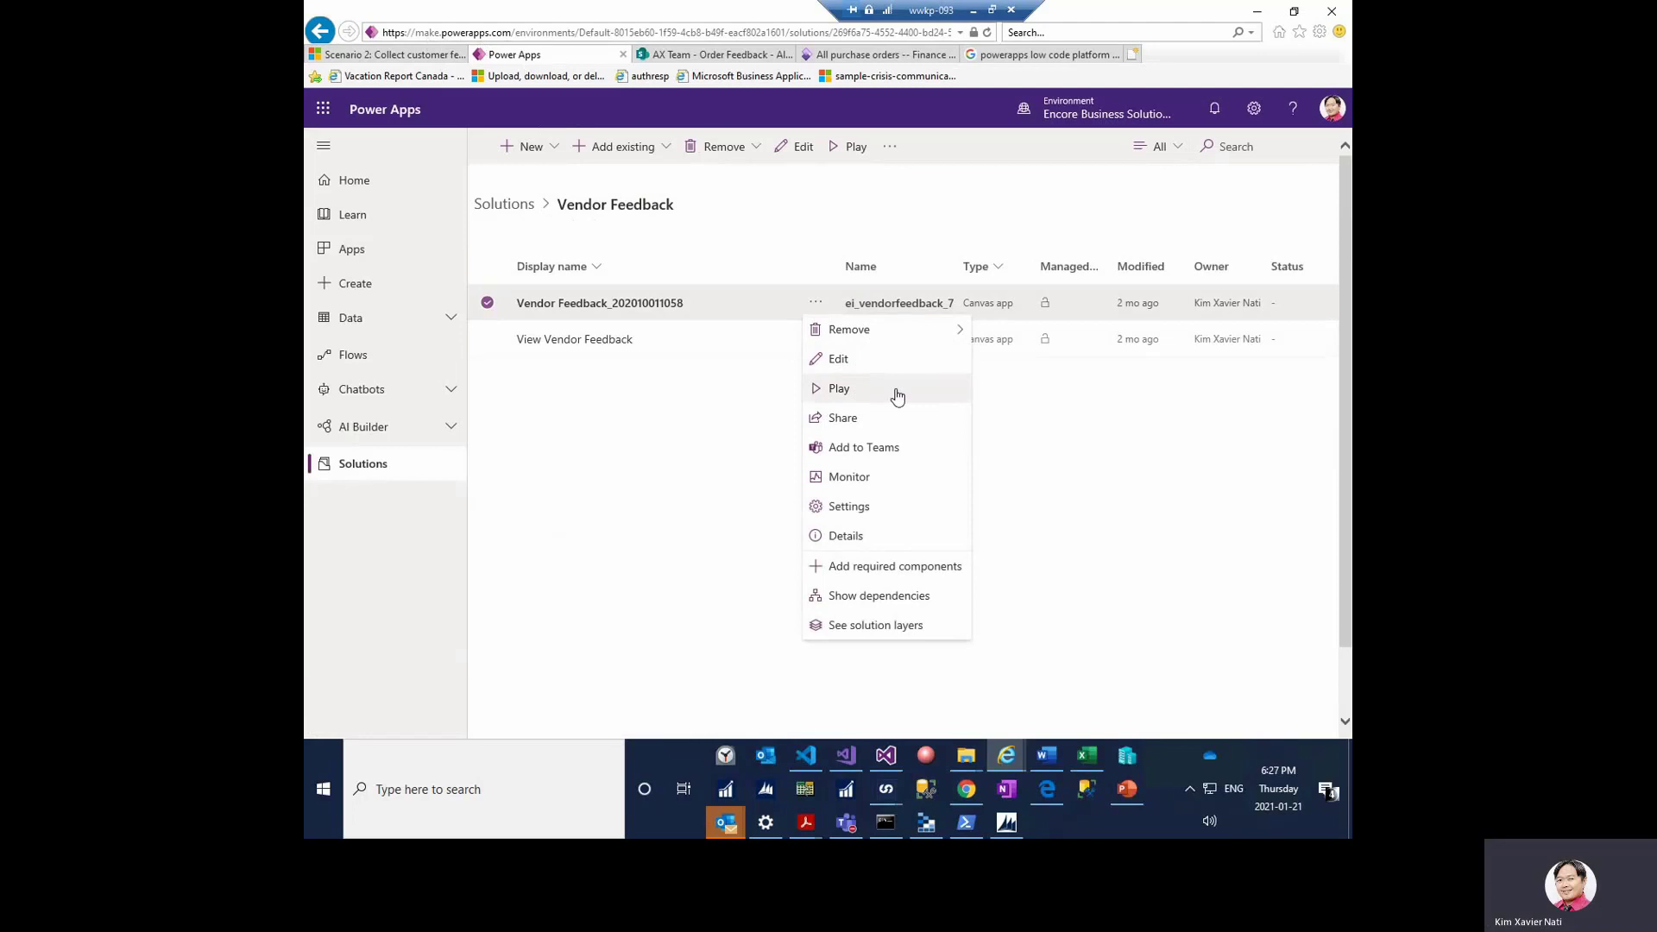
left_click(846, 536)
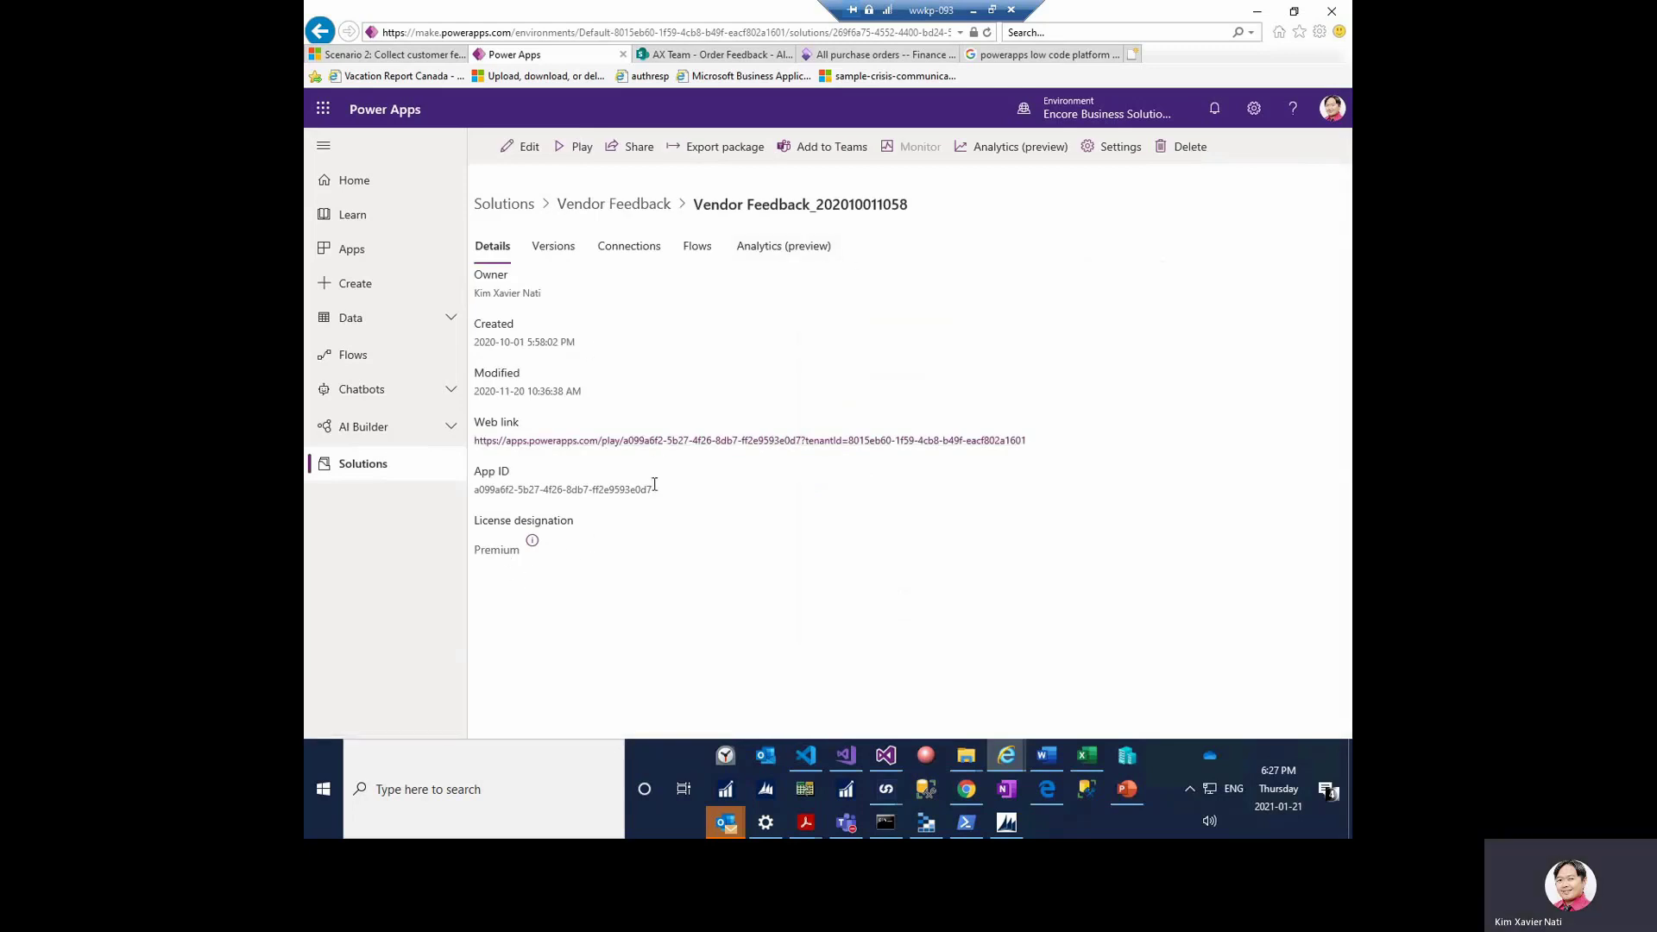
left_click_drag(652, 491, 474, 493)
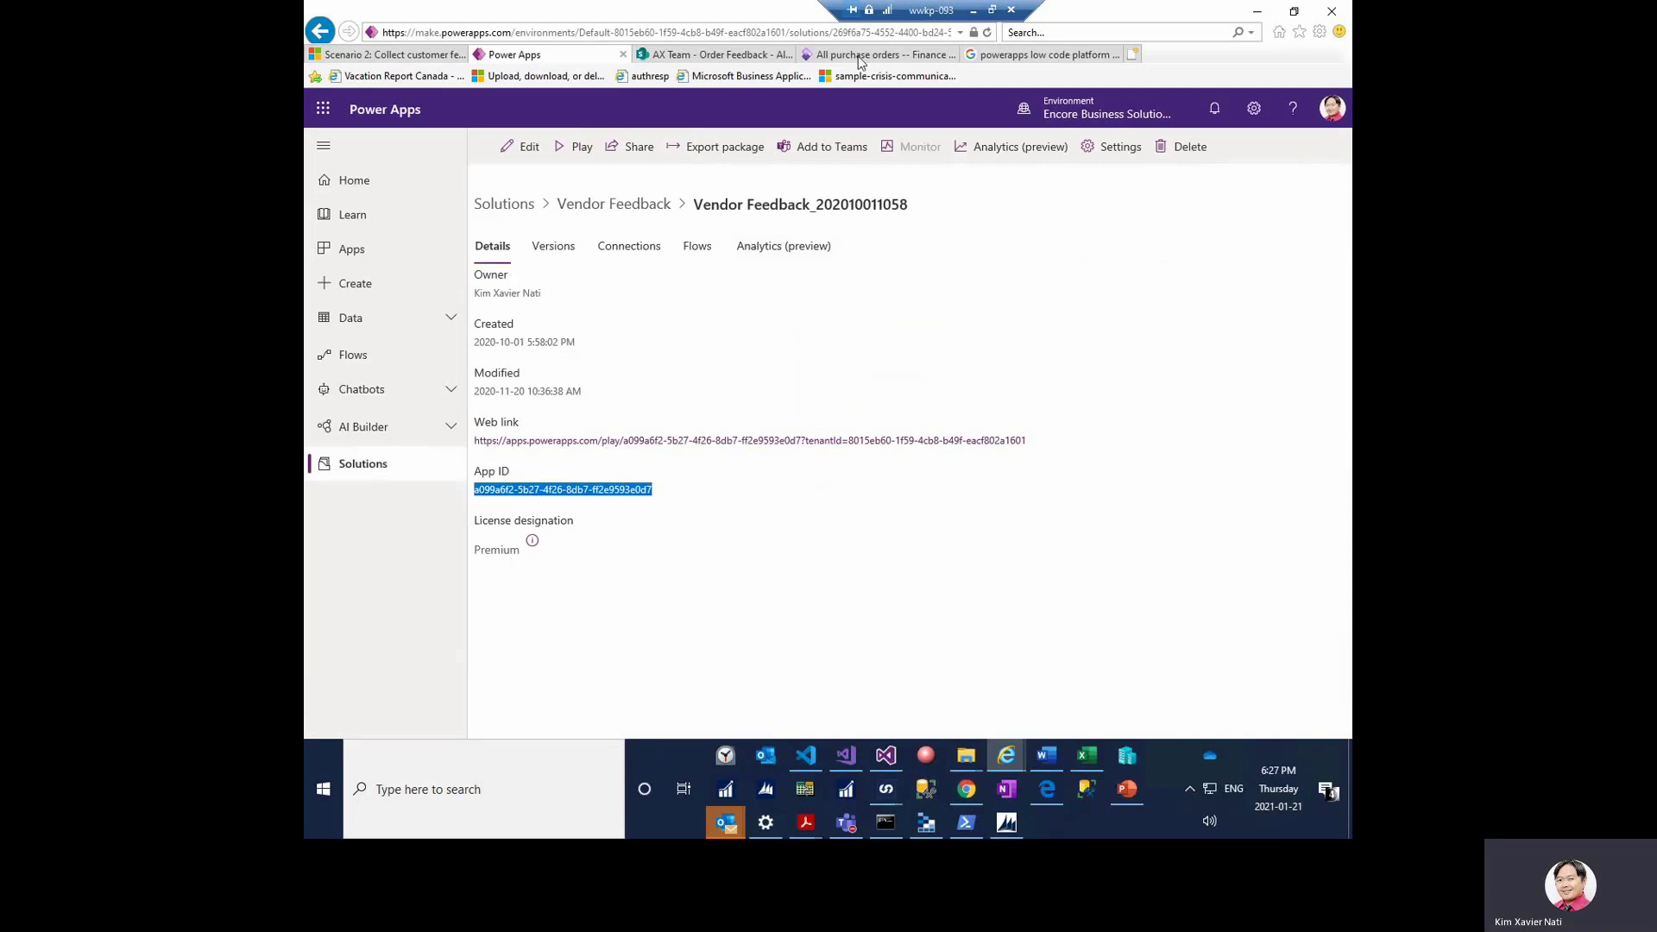
left_click(607, 211)
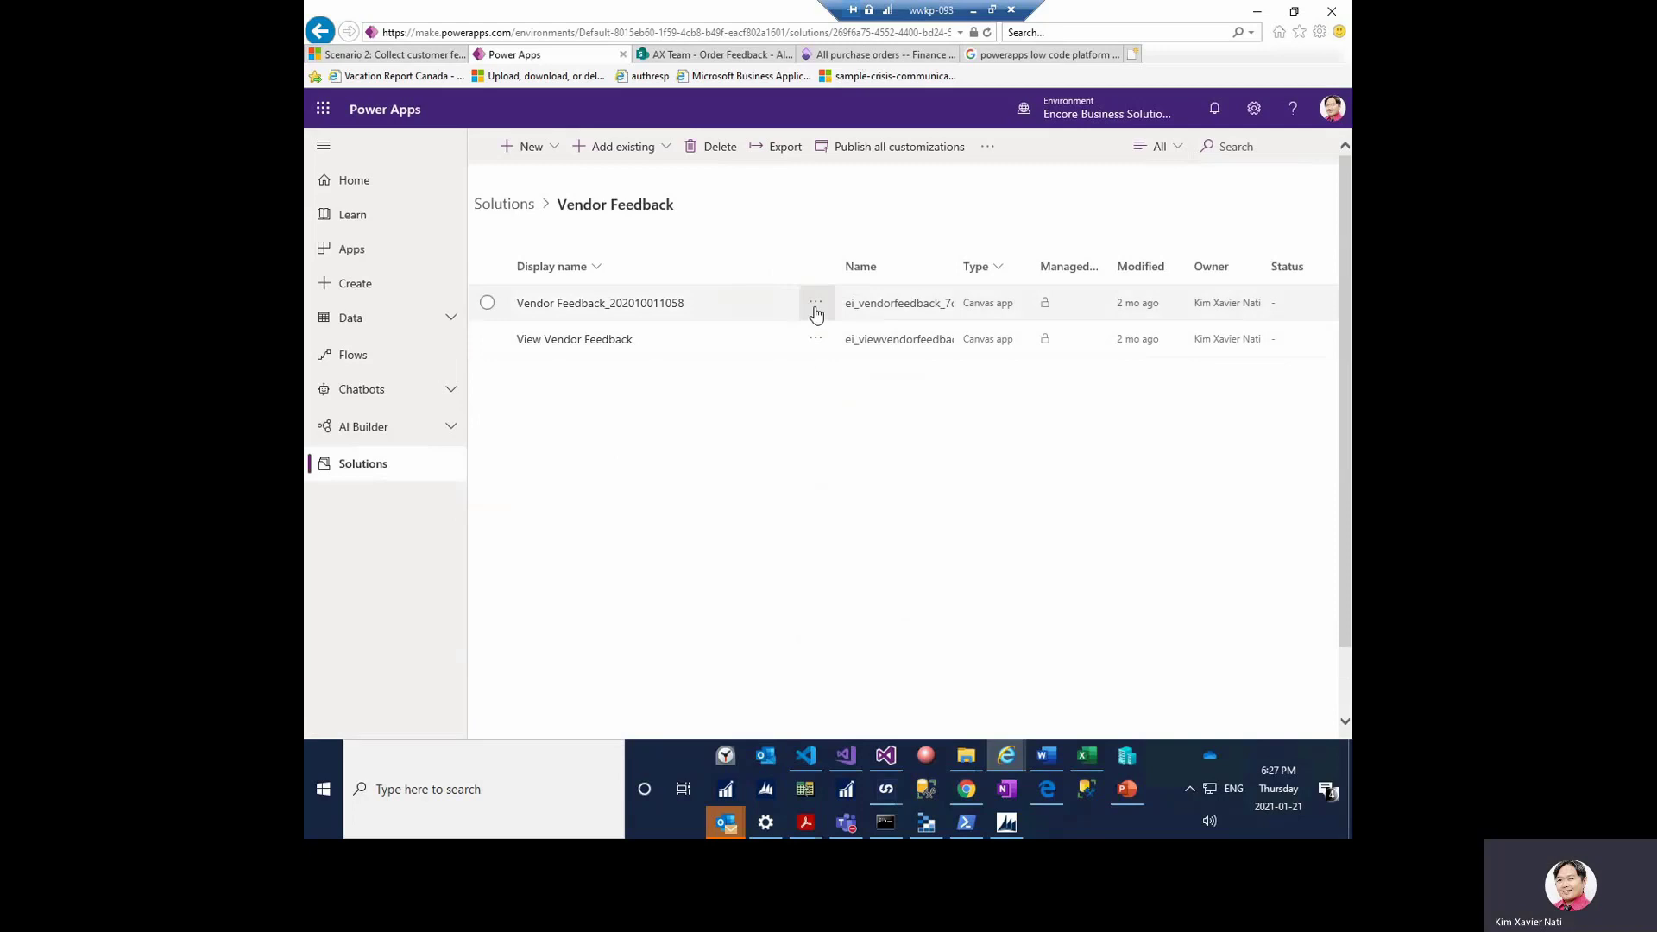
left_click(815, 309)
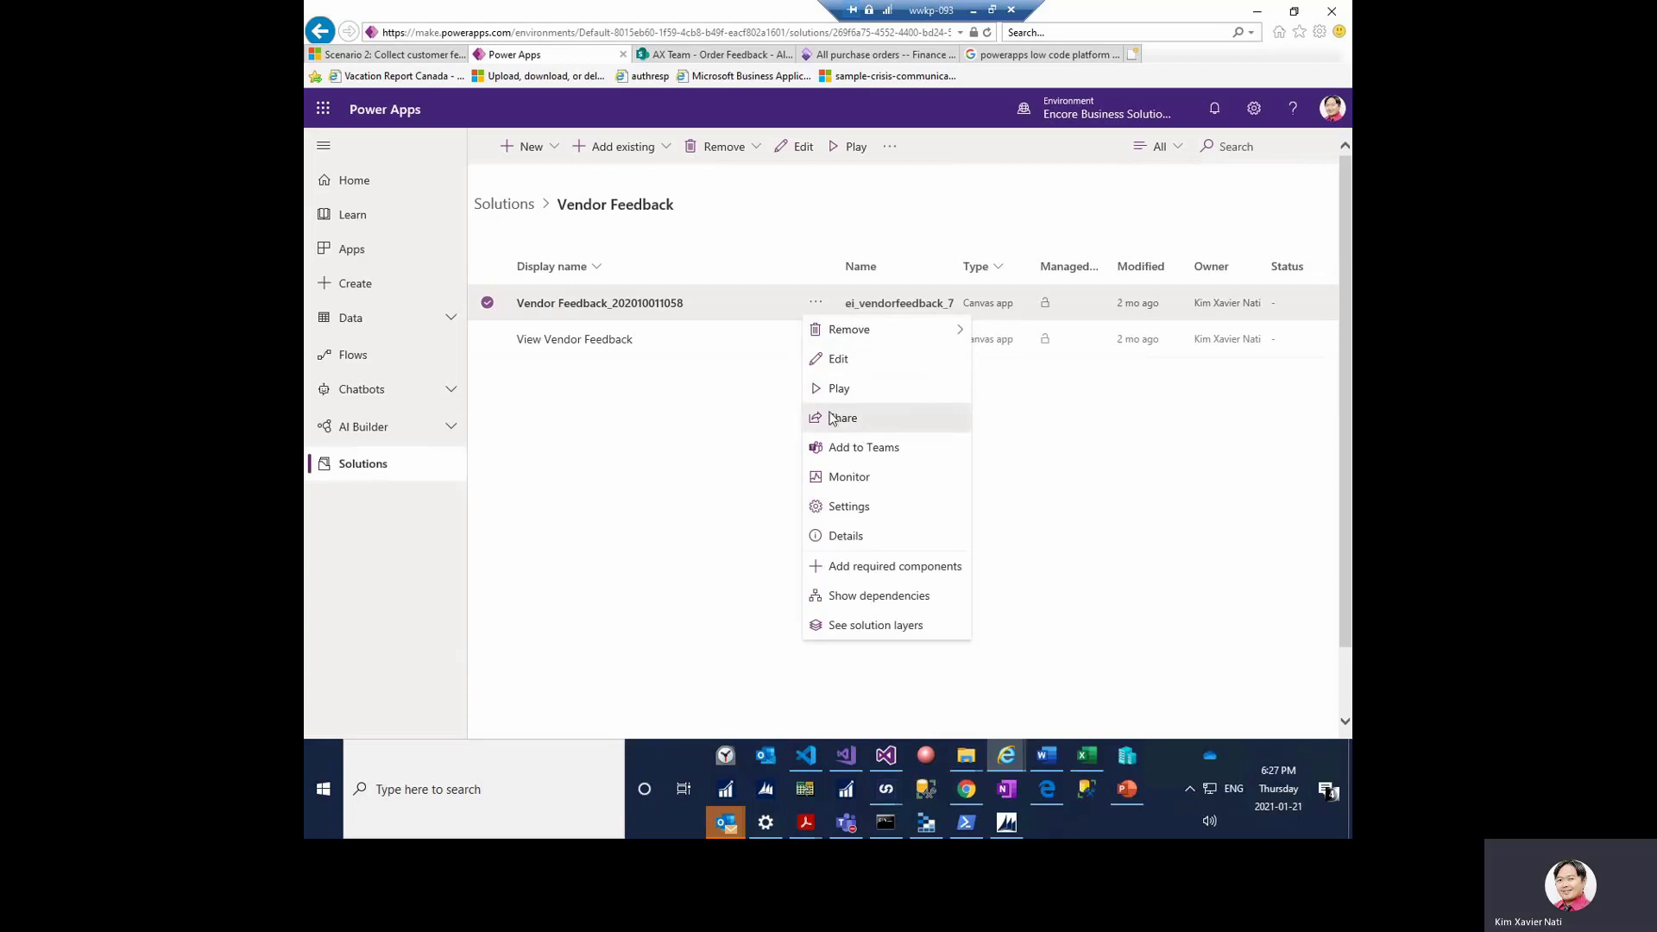
left_click(641, 309)
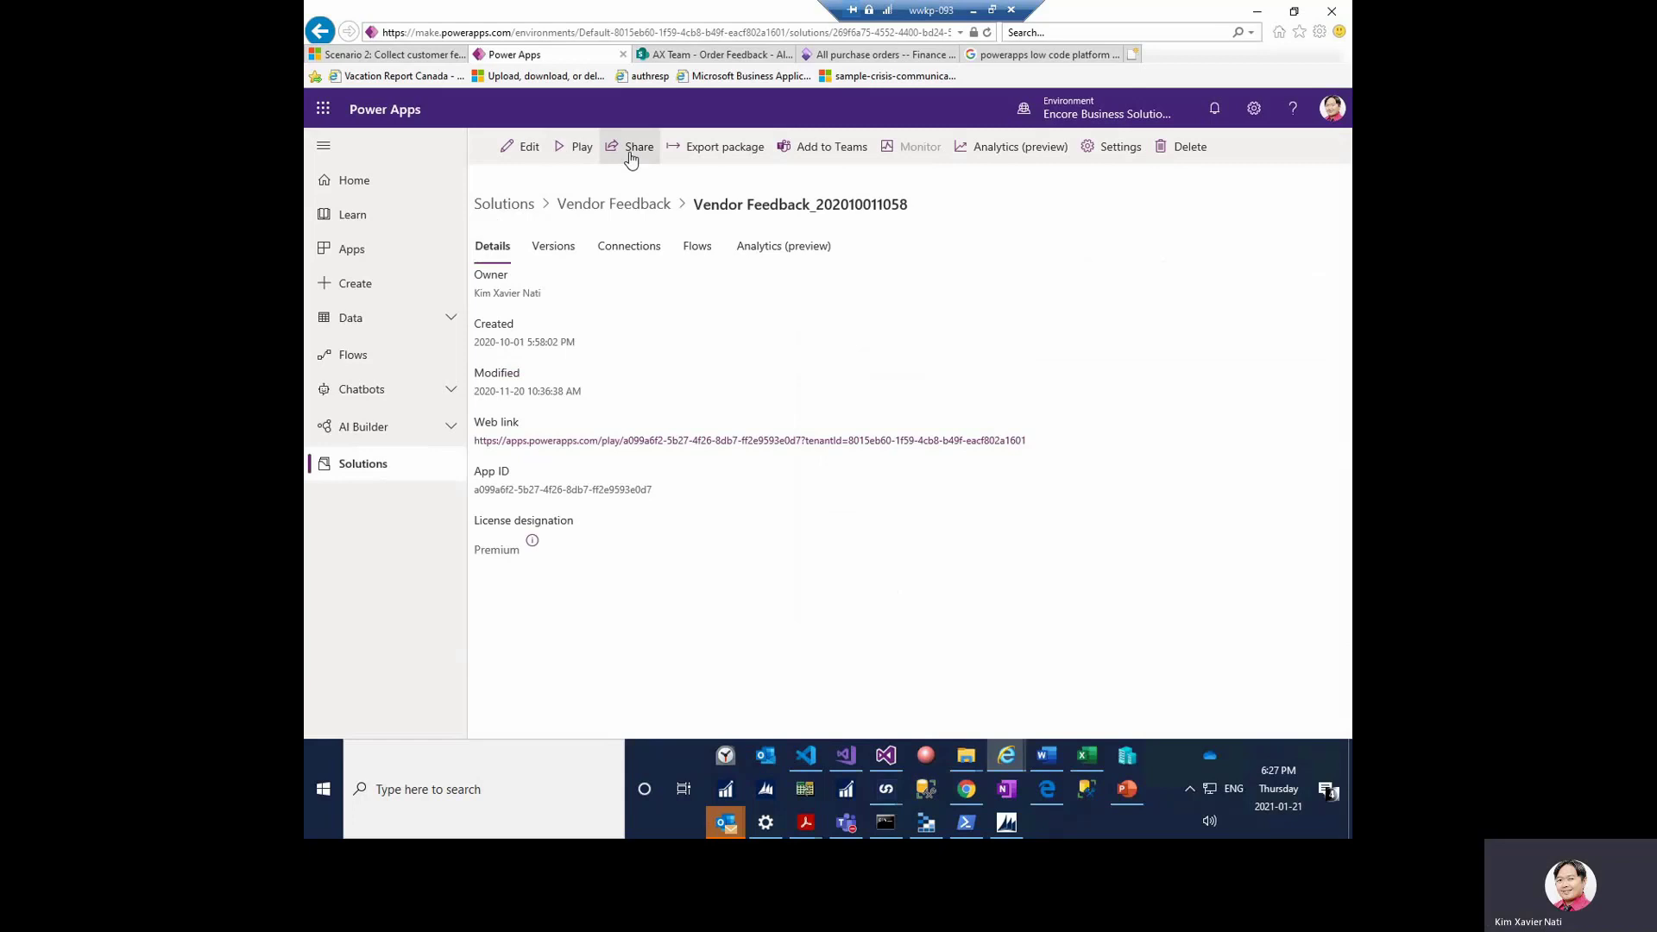
- Share the app by entering a colleague's name and adding them as a new user
left_click(630, 156)
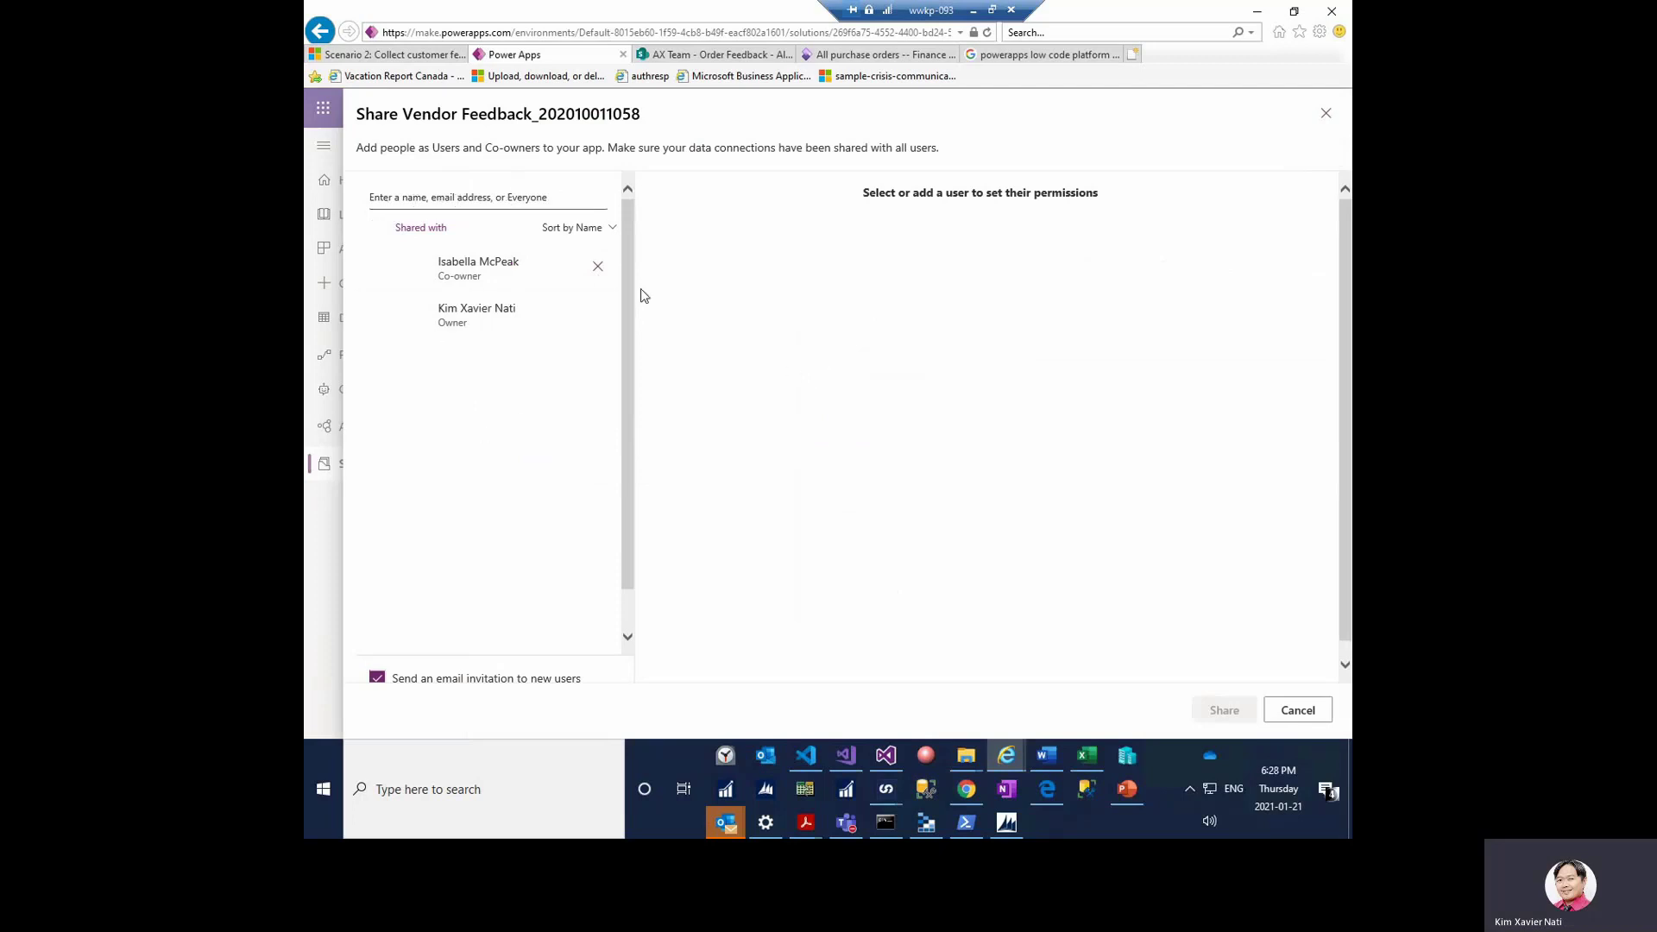
left_click(469, 195)
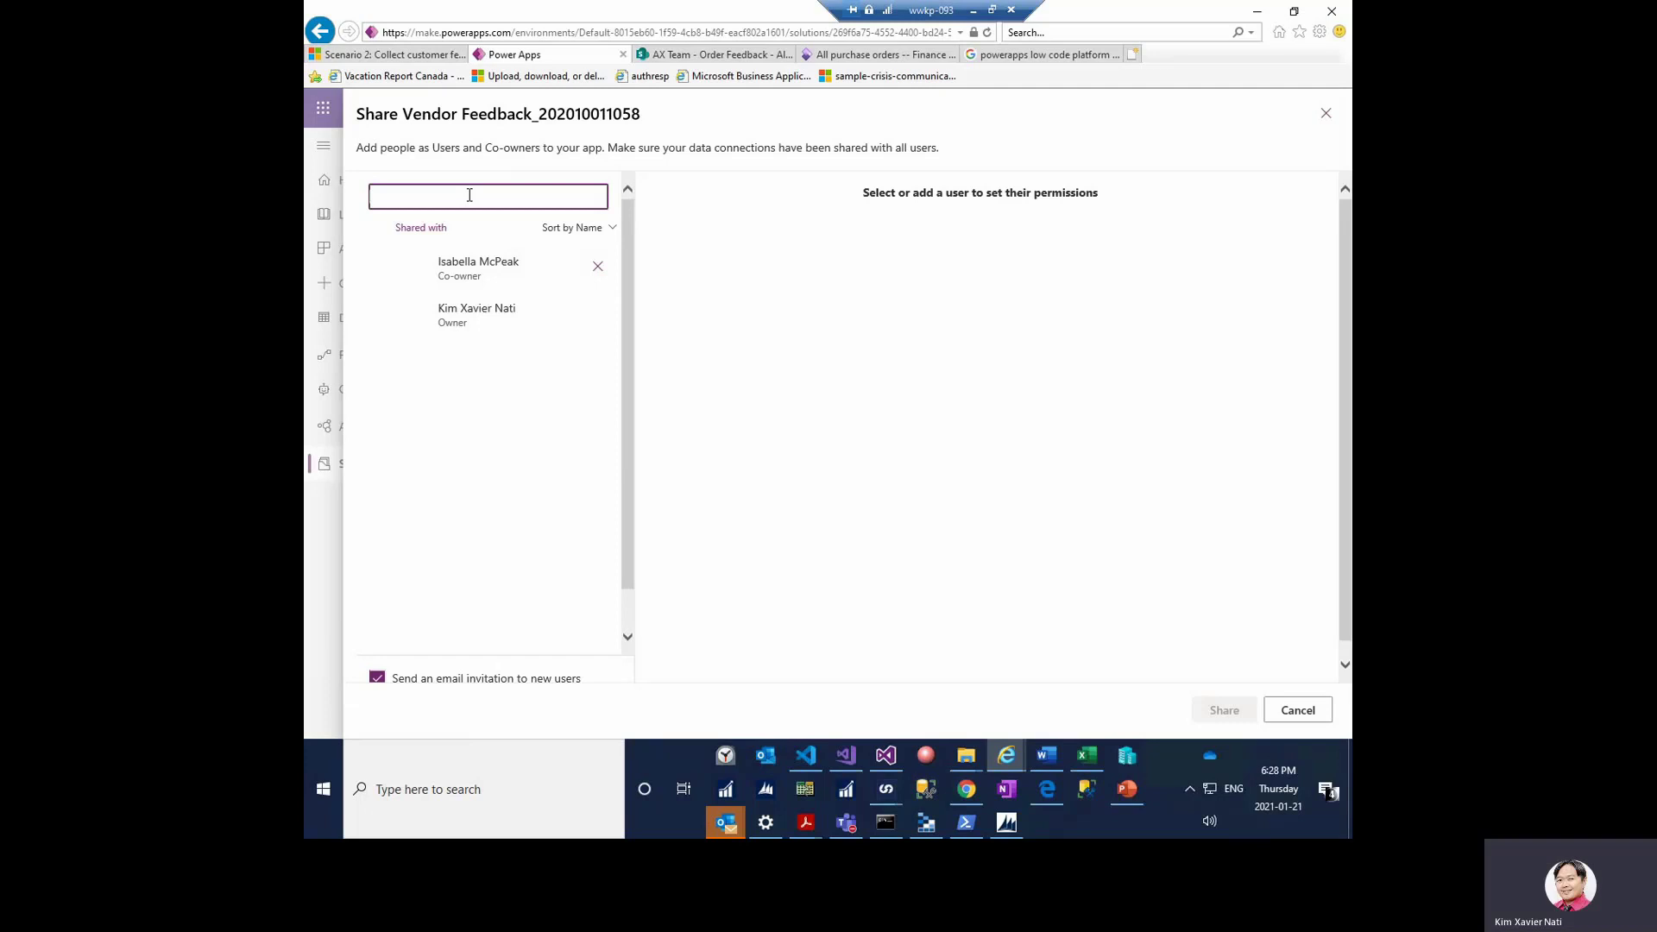
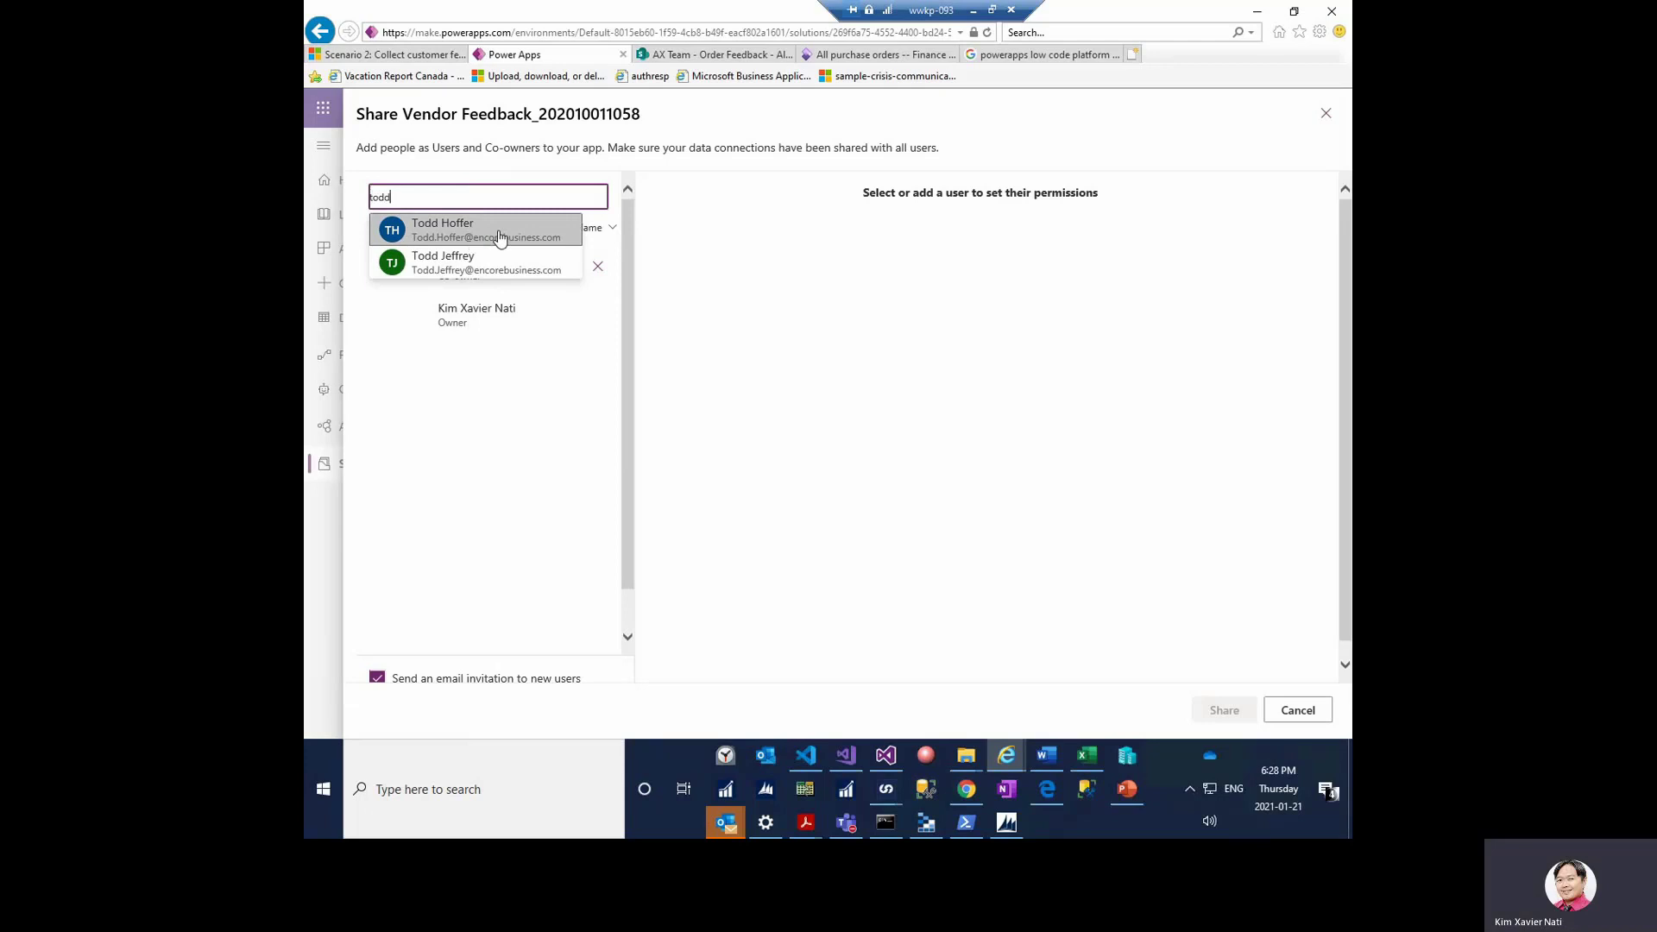
left_click(499, 230)
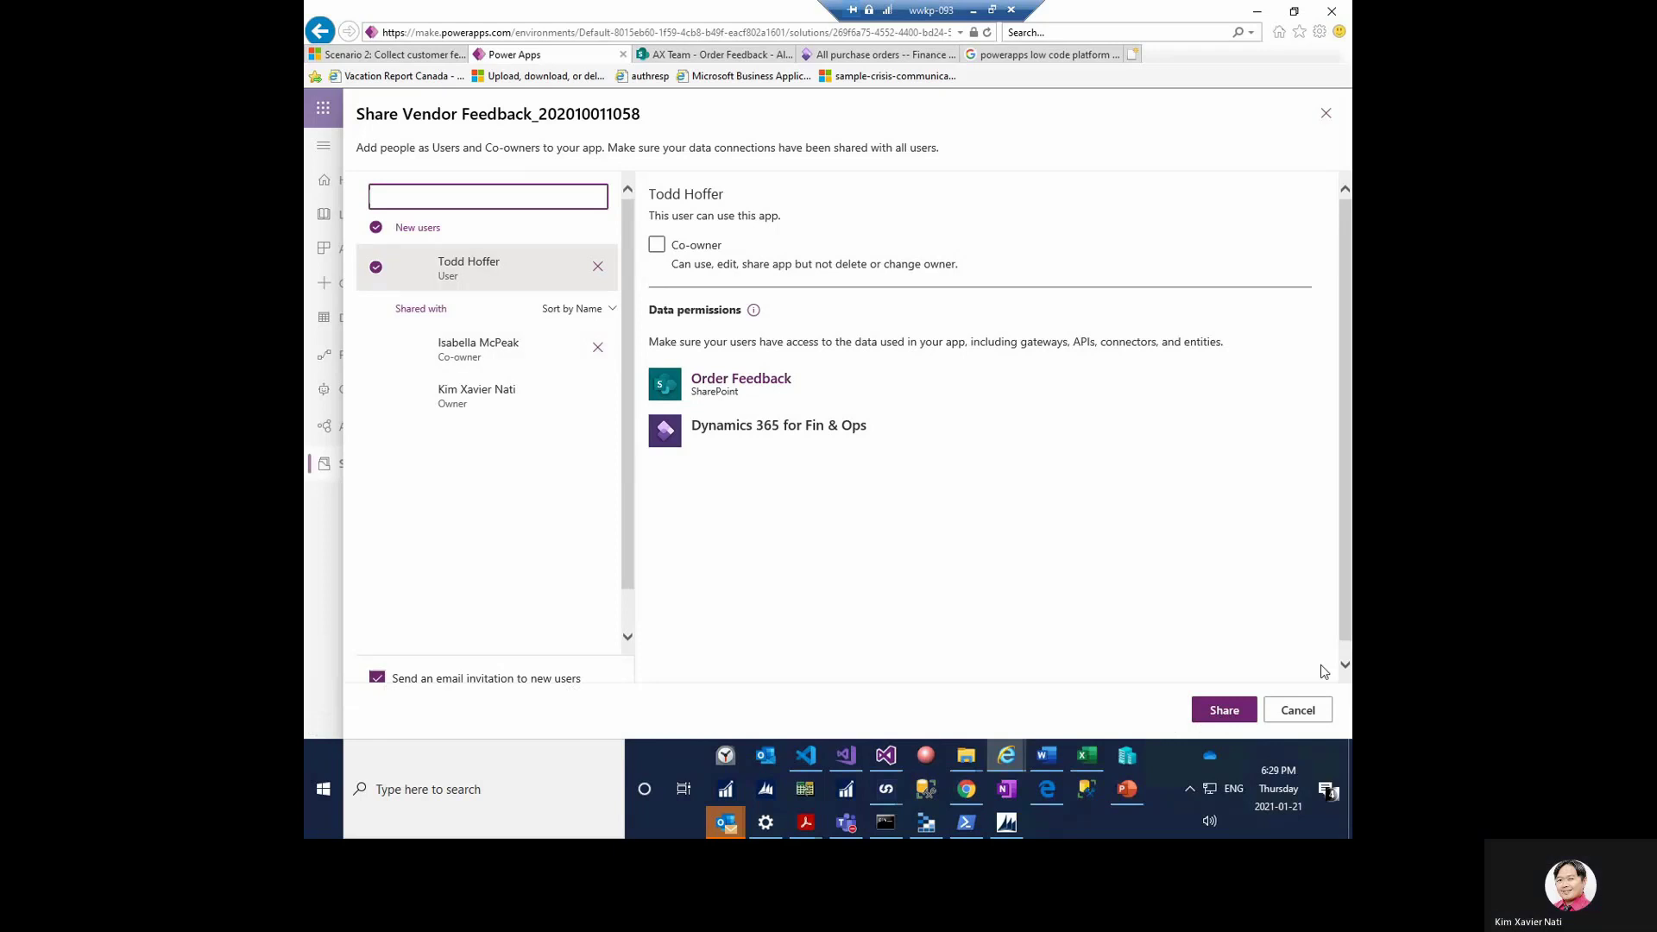
left_click(1309, 716)
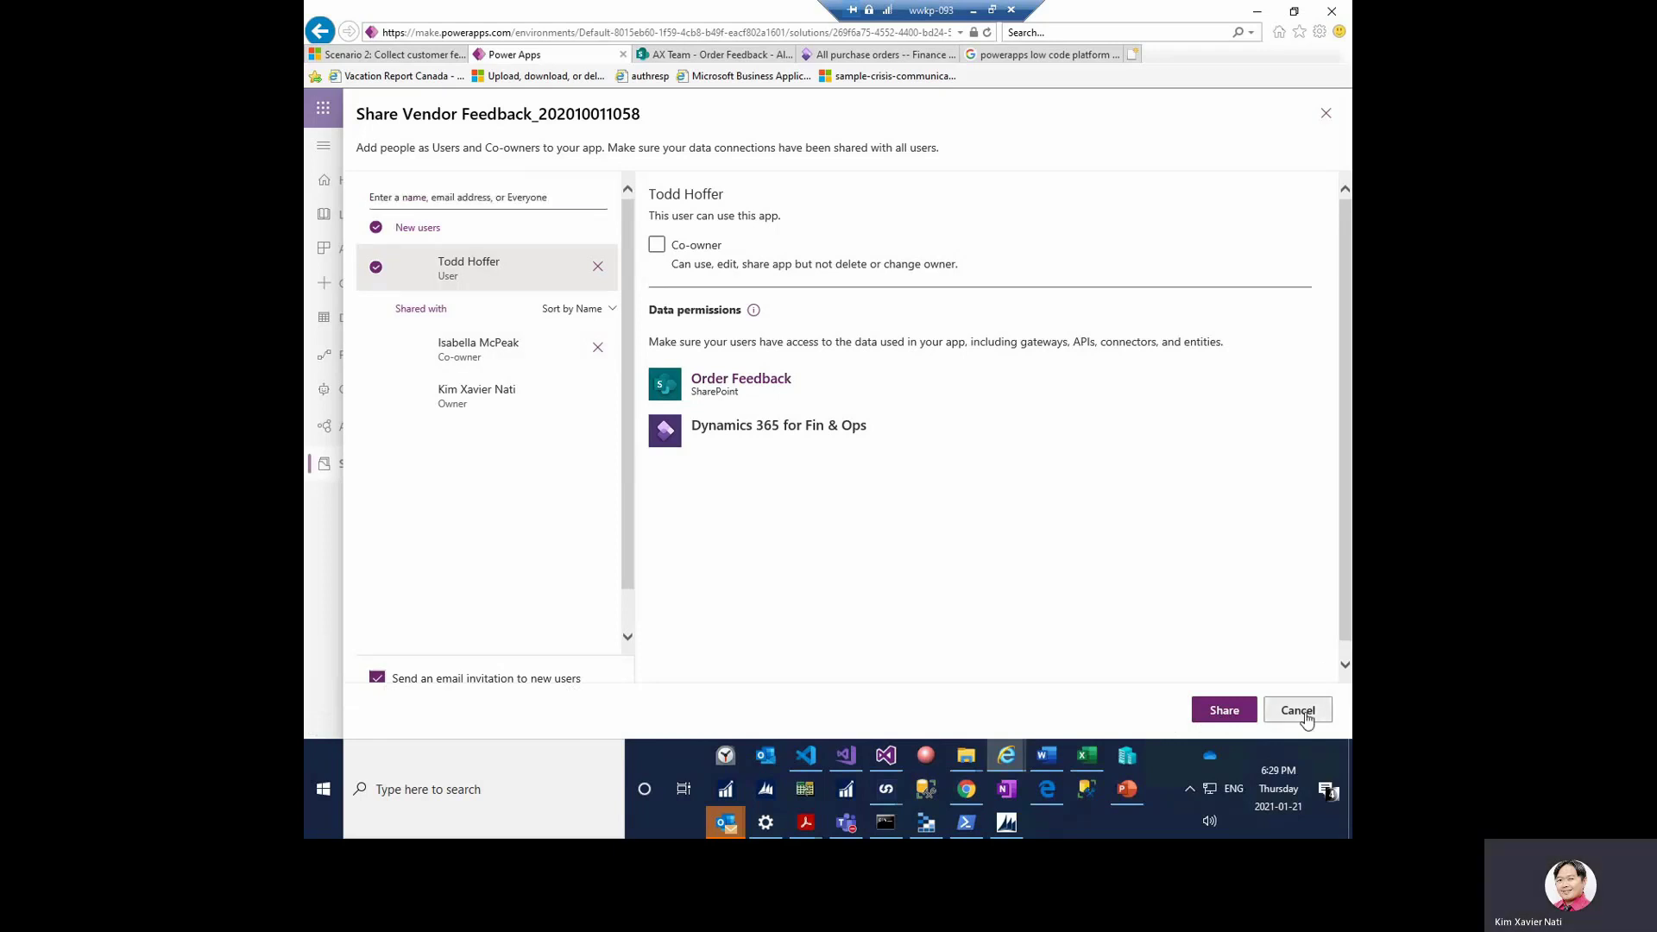